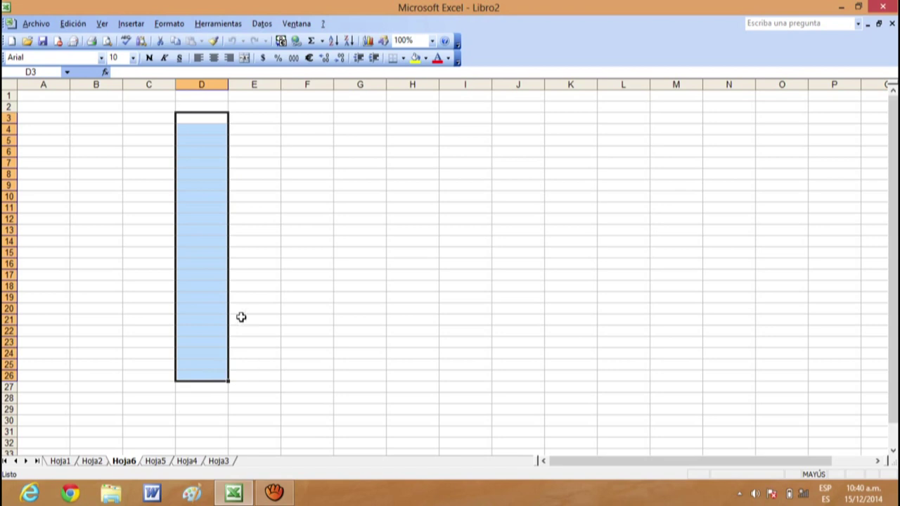
# Select several column ranges across C through F, then clear the selection at H15.
pyautogui.moveTo(260, 151); pyautogui.dragTo(265, 411)
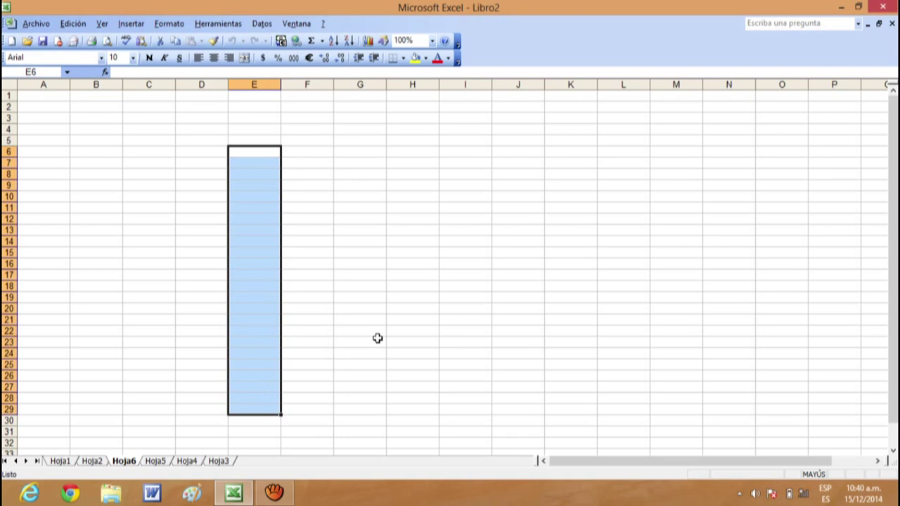
pyautogui.moveTo(187, 126); pyautogui.dragTo(209, 401)
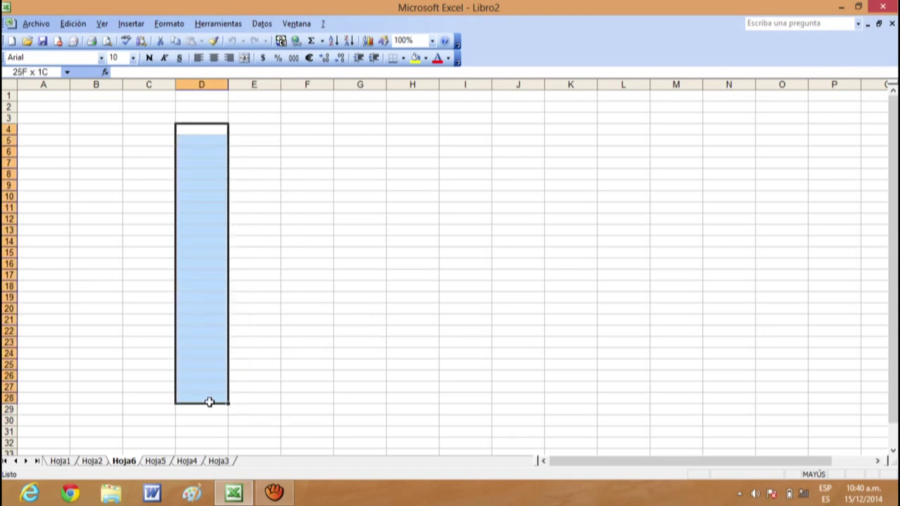
pyautogui.moveTo(257, 139); pyautogui.dragTo(248, 411)
pyautogui.moveTo(143, 141)
pyautogui.mouseDown()
pyautogui.moveTo(145, 406)
pyautogui.moveTo(164, 412)
pyautogui.mouseUp()
pyautogui.moveTo(306, 133); pyautogui.dragTo(305, 422)
pyautogui.click(394, 253)
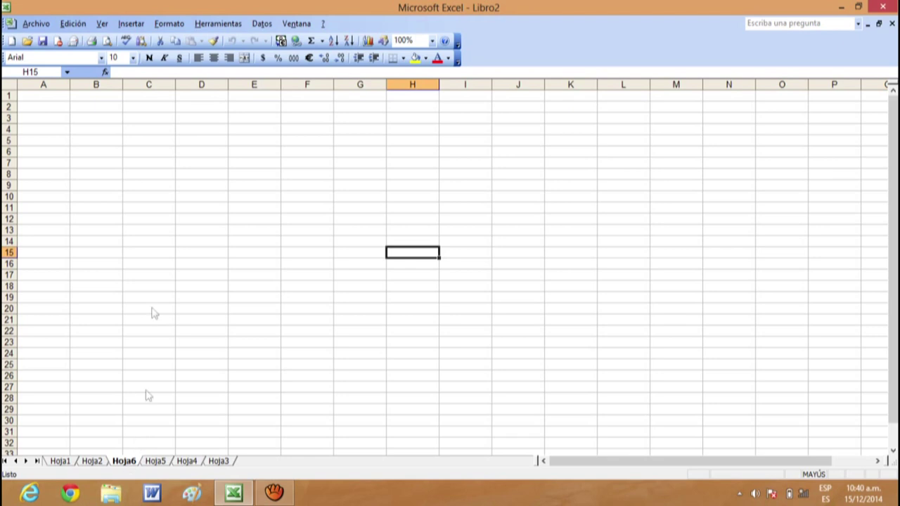
# Rename the Hoja6 sheet to 'ALIMNETOS PARA PERROS'.
pyautogui.rightClick(127, 464)
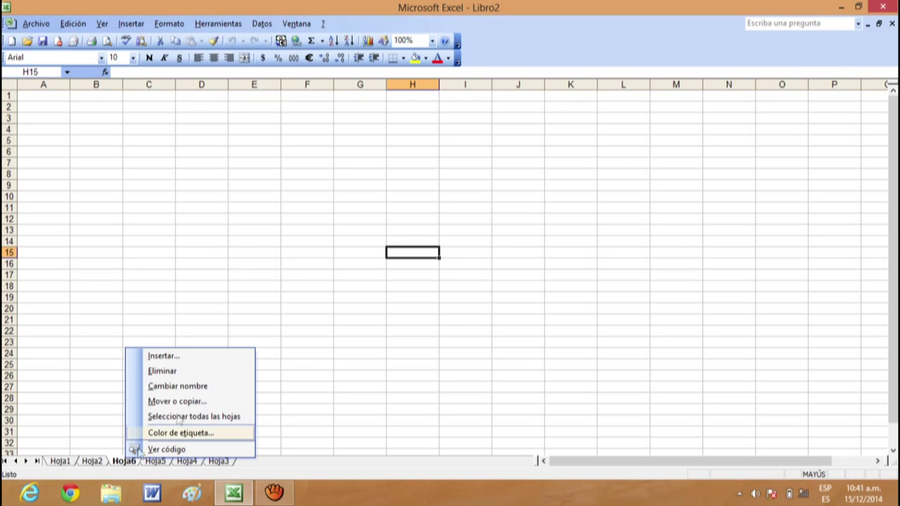
pyautogui.click(201, 387)
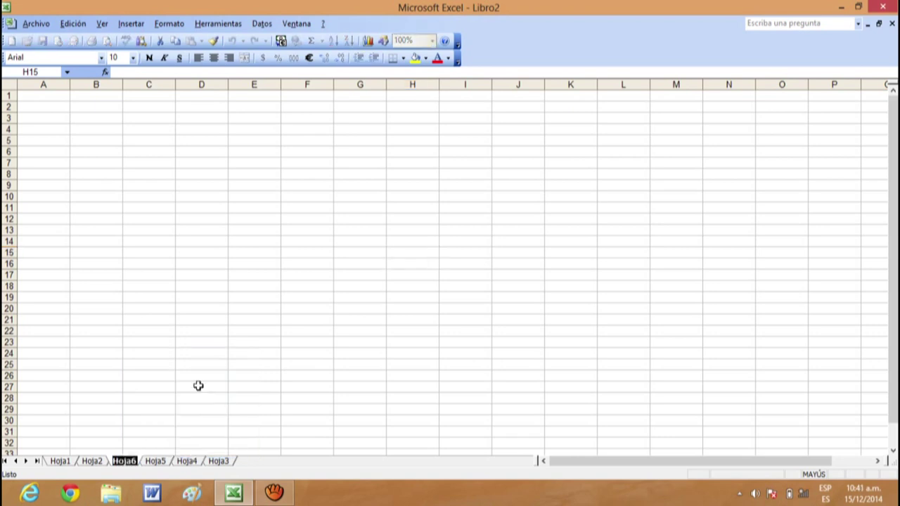
pyautogui.write('ALIMNETOS PARA PERROS')
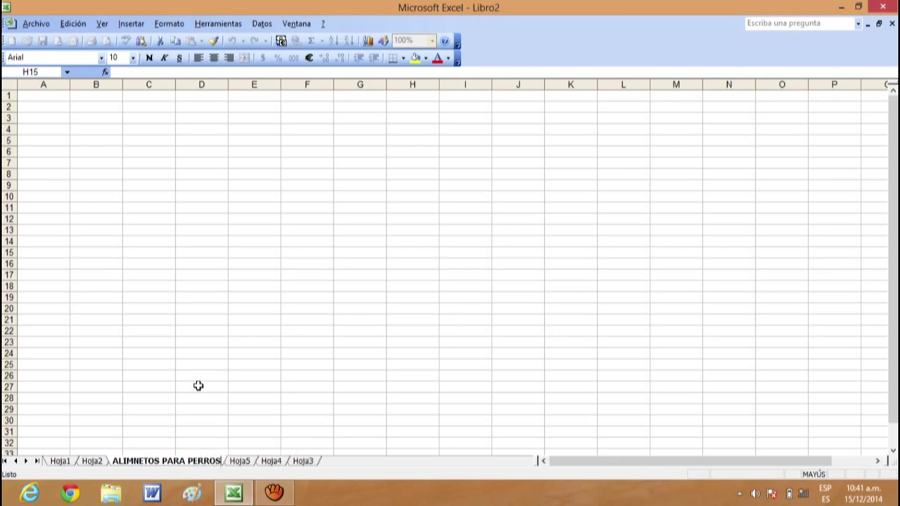
pyautogui.click(198, 385)
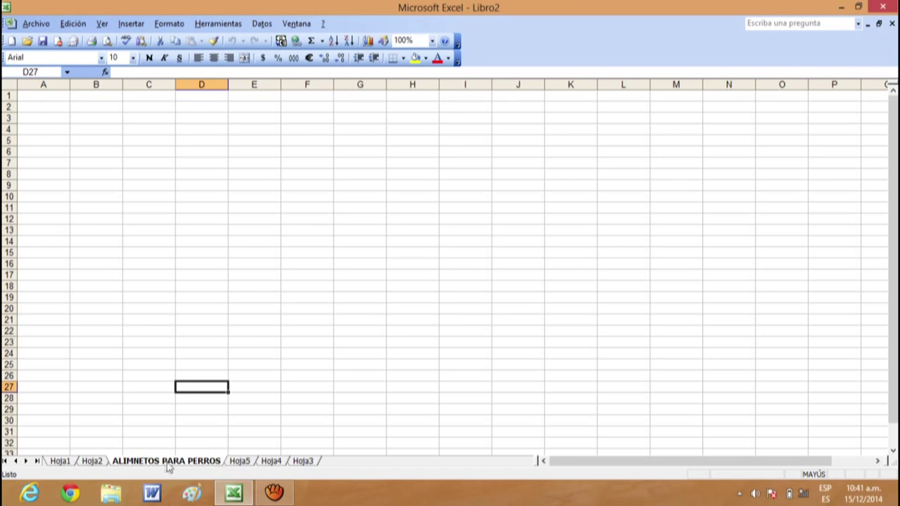
pyautogui.click(234, 437)
pyautogui.click(239, 460)
pyautogui.click(202, 462)
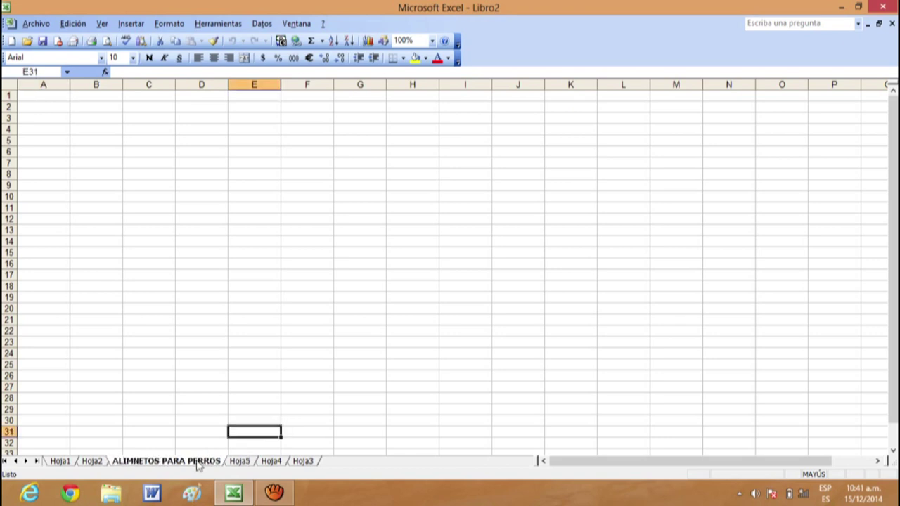
pyautogui.click(268, 463)
pyautogui.click(61, 462)
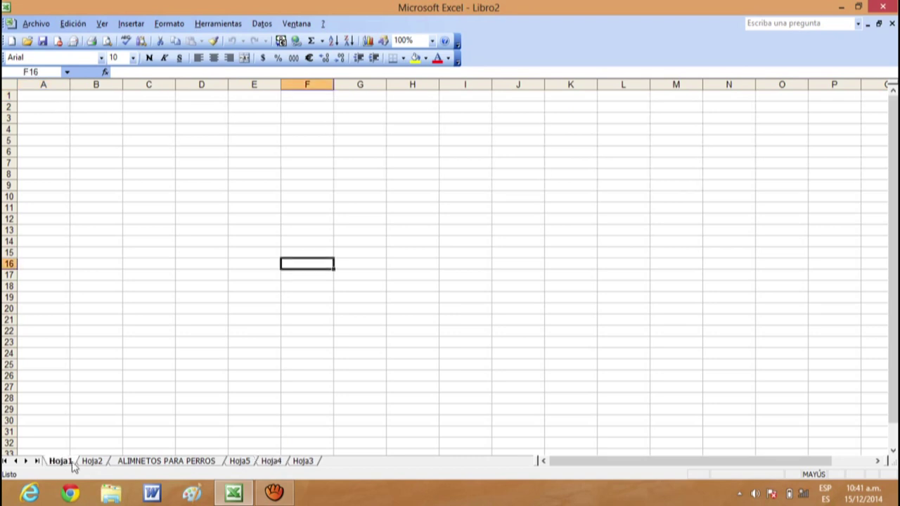
pyautogui.click(90, 461)
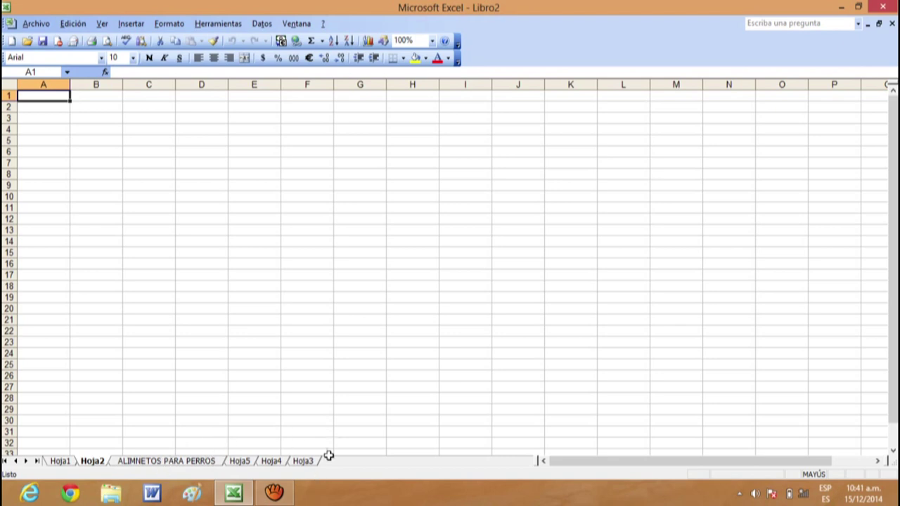
pyautogui.click(167, 459)
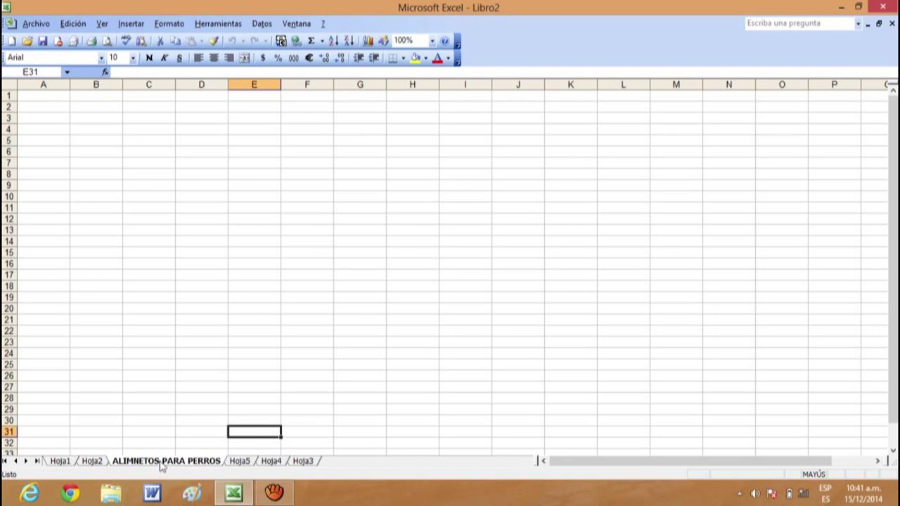
# Drag the ALIMNETOS PARA PERROS tab after Hoja3, then check Hoja1 and Hoja5 and return.
pyautogui.moveTo(254, 434); pyautogui.dragTo(321, 464)
pyautogui.moveTo(321, 464); pyautogui.dragTo(324, 473)
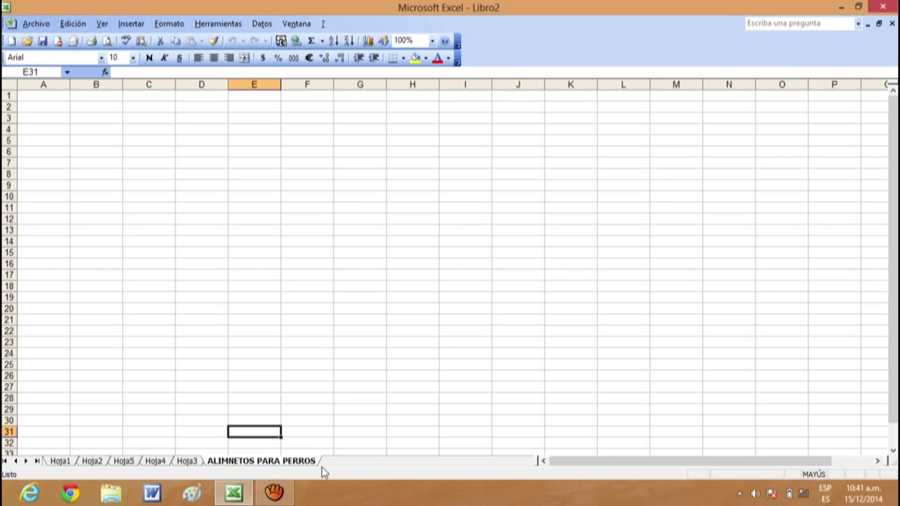
pyautogui.click(83, 457)
pyautogui.click(124, 461)
pyautogui.click(267, 461)
# Enter 'RTYRTURTURTRTY' in cell D11.
pyautogui.click(181, 210)
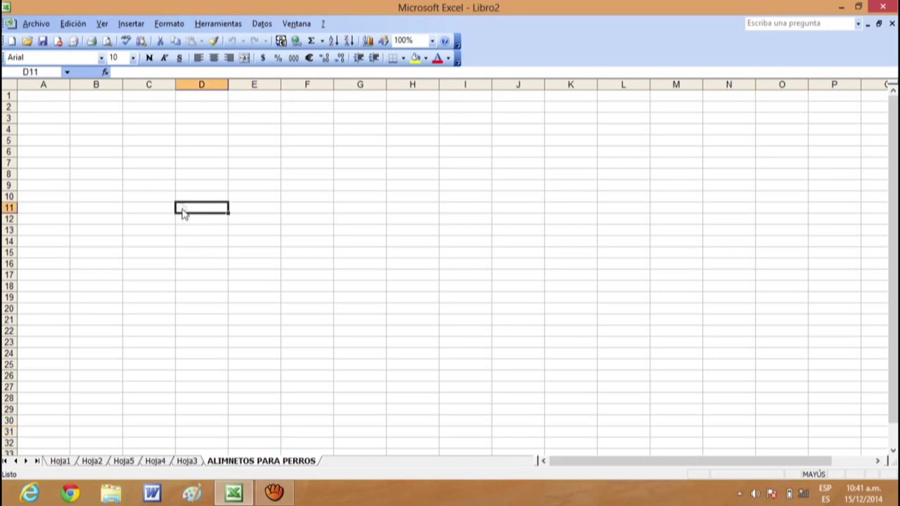
pyautogui.write('RTYRTURTURT')
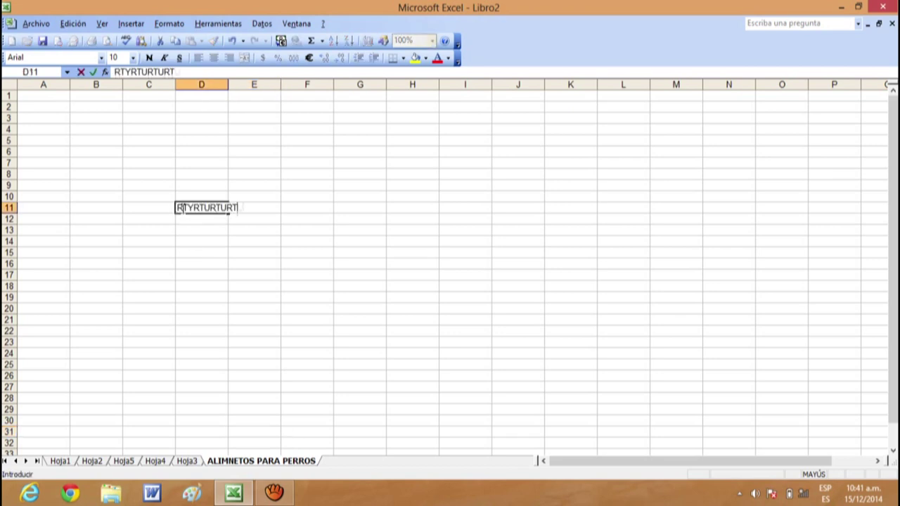
pyautogui.write('RTY')
pyautogui.click(260, 247)
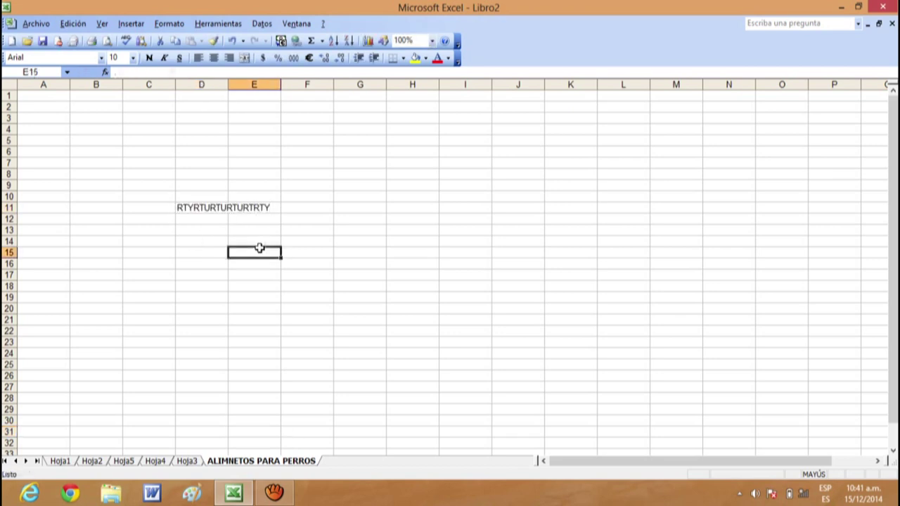
# Visit Hoja3 and come back, then select cells around D11 to inspect the text overflow.
pyautogui.click(189, 460)
pyautogui.click(313, 212)
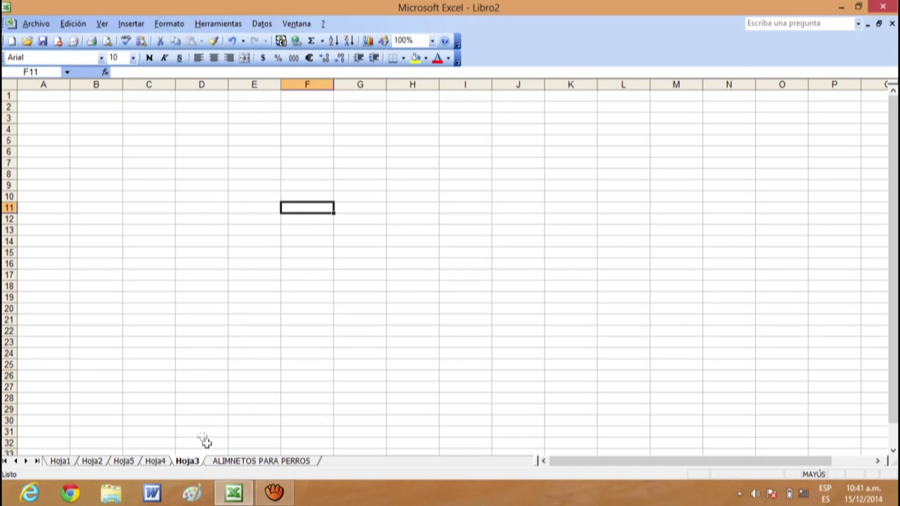
pyautogui.click(232, 461)
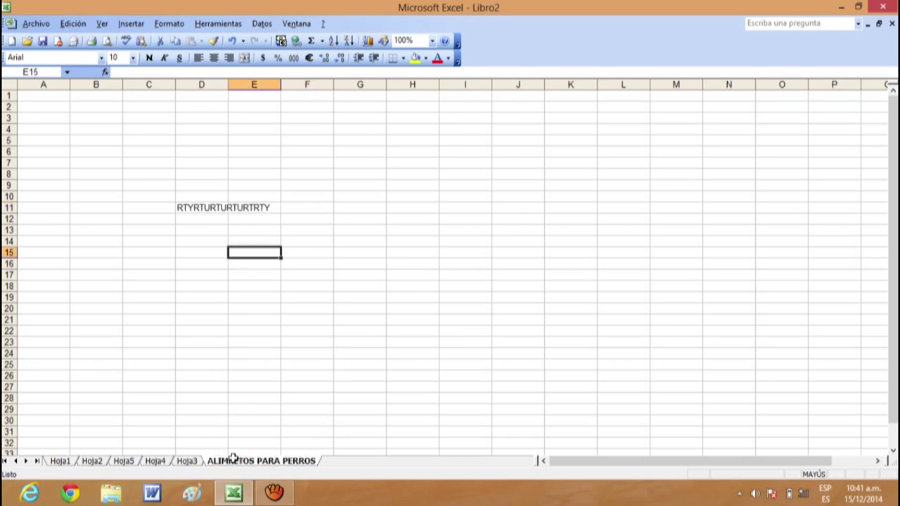
pyautogui.click(202, 208)
pyautogui.click(215, 254)
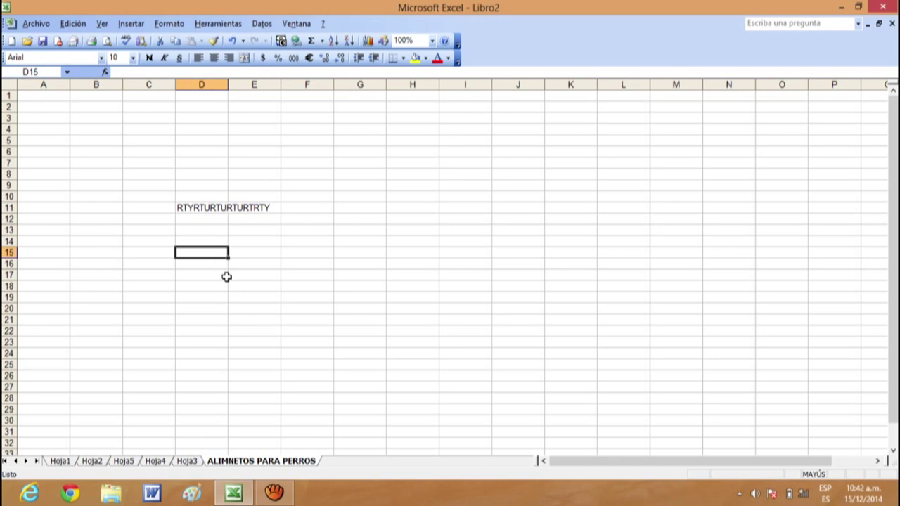
pyautogui.click(239, 208)
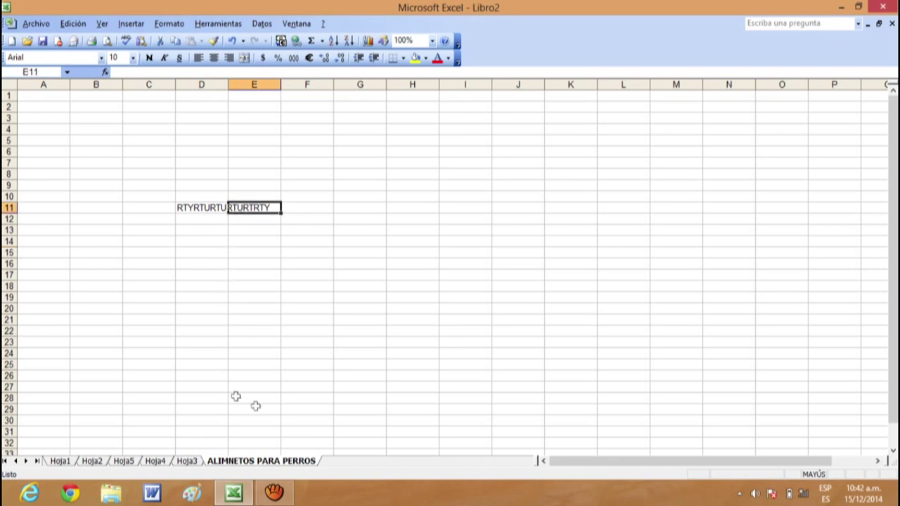
pyautogui.click(225, 240)
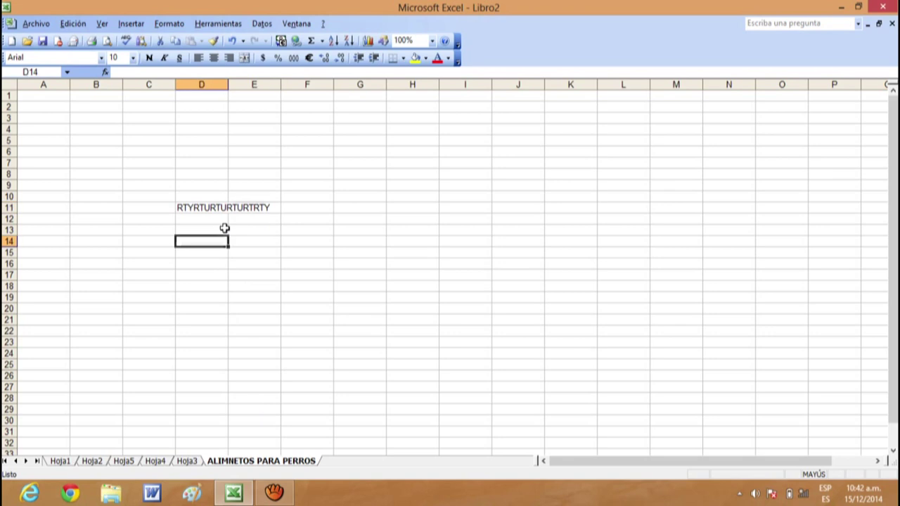
pyautogui.click(219, 208)
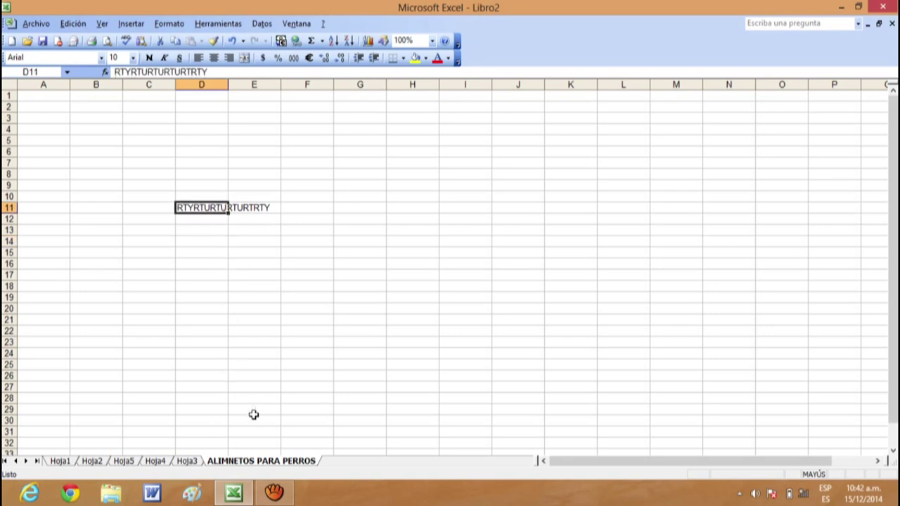
pyautogui.click(299, 319)
pyautogui.moveTo(188, 208); pyautogui.dragTo(309, 209)
pyautogui.click(254, 278)
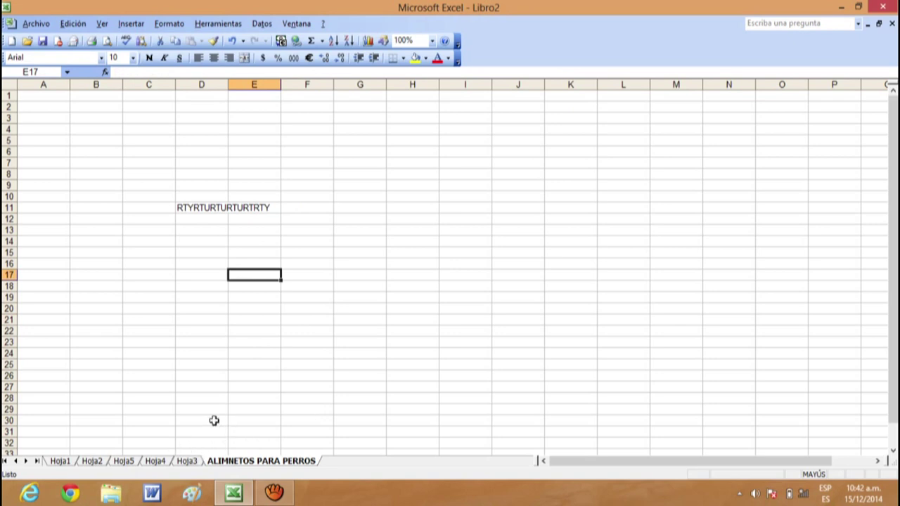
# Delete Hoja4 first, then Hoja5, with Eliminar from each tab's menu.
pyautogui.rightClick(158, 464)
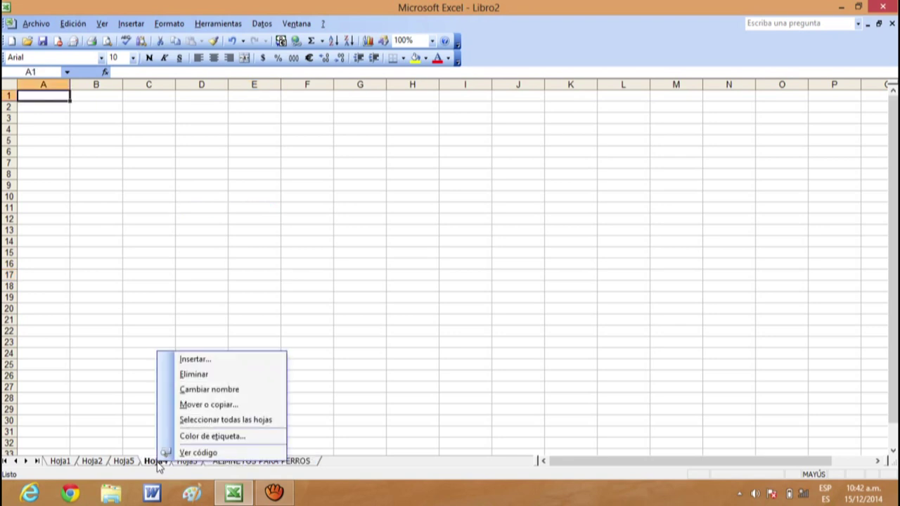
pyautogui.click(194, 375)
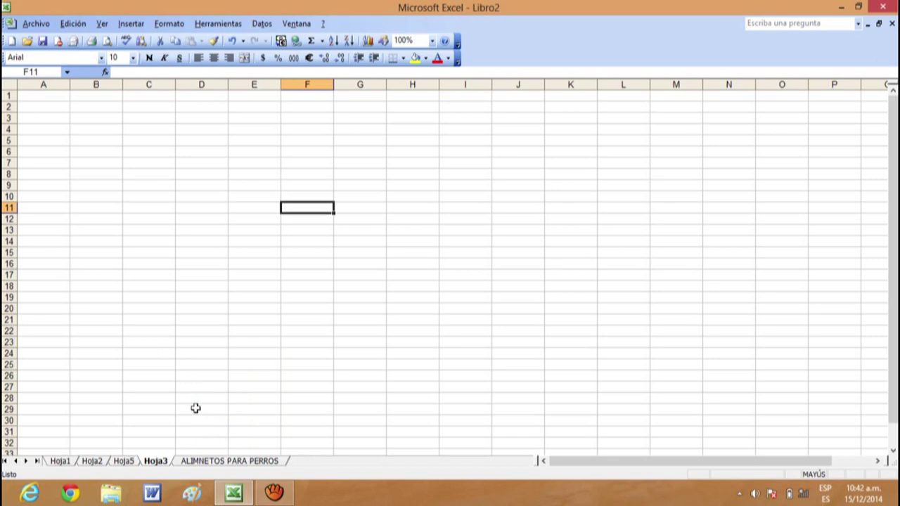
pyautogui.rightClick(131, 466)
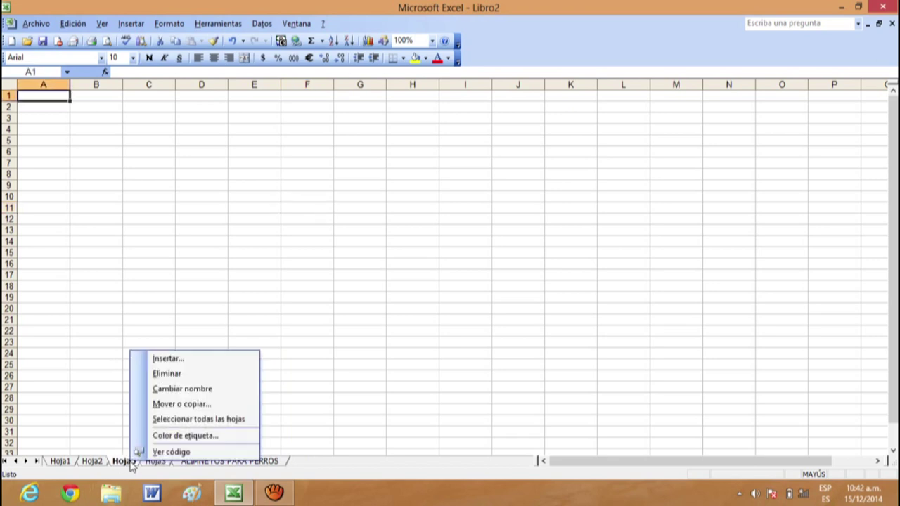
pyautogui.click(169, 375)
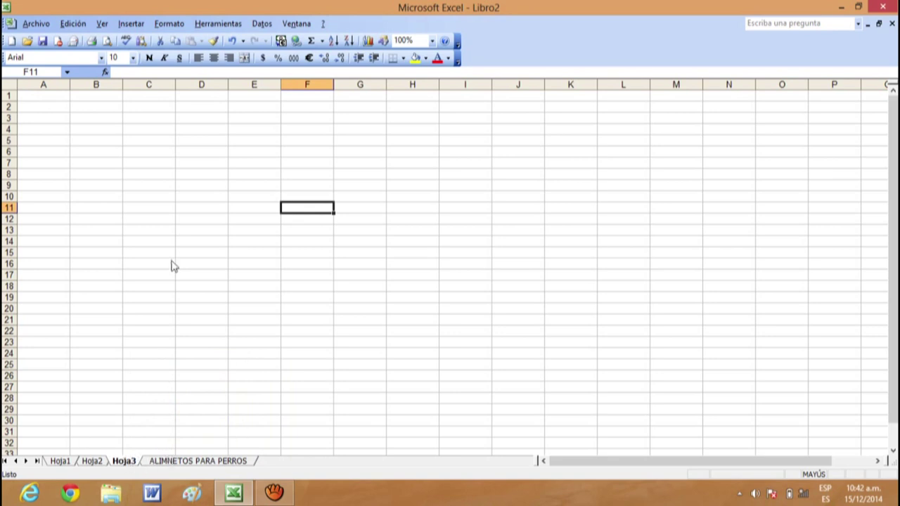
pyautogui.click(137, 26)
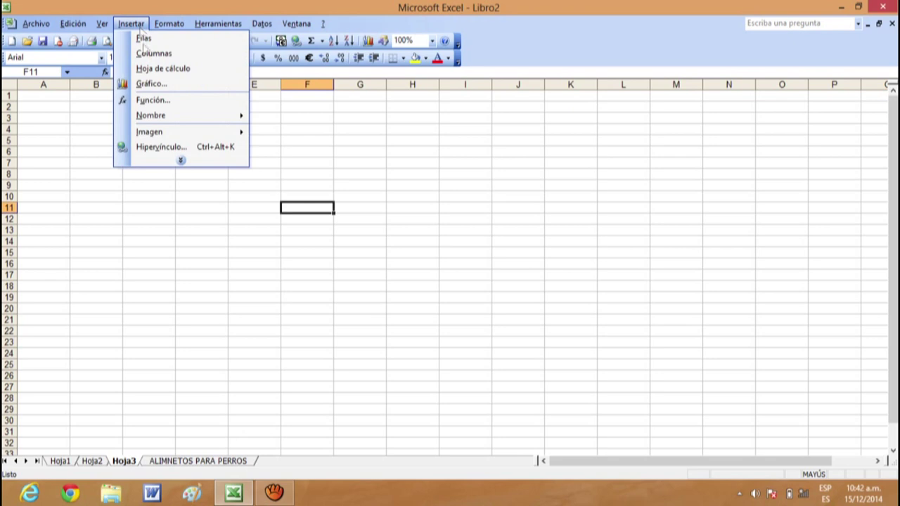
pyautogui.click(181, 160)
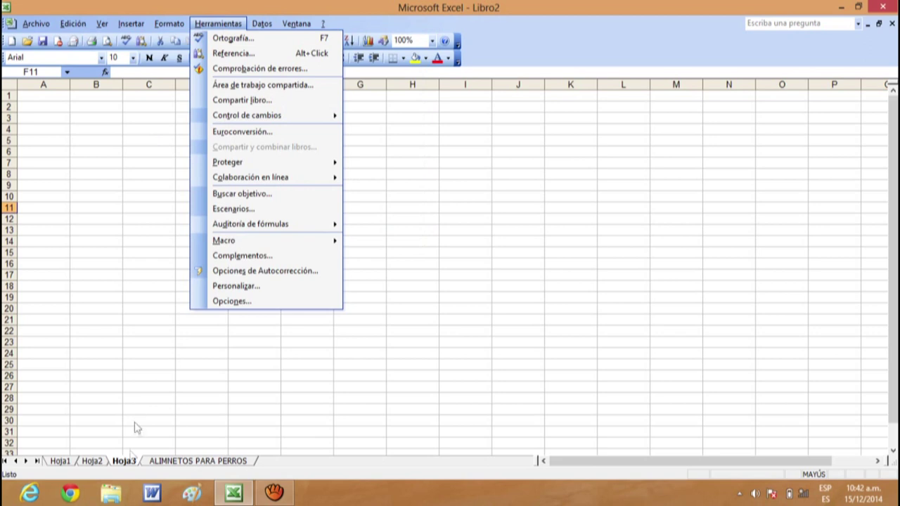
pyautogui.click(126, 276)
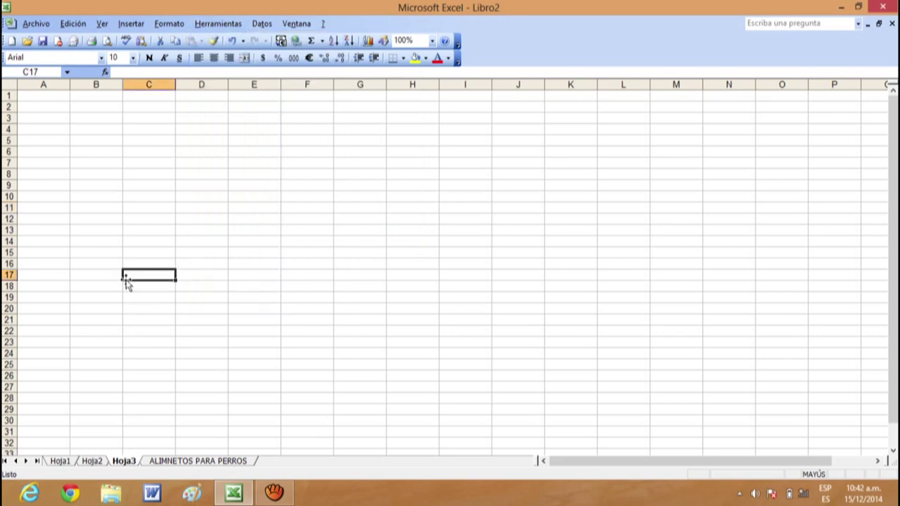
# Practise making single cells active on the empty Hoja3, from B10 through D12.
pyautogui.click(116, 198)
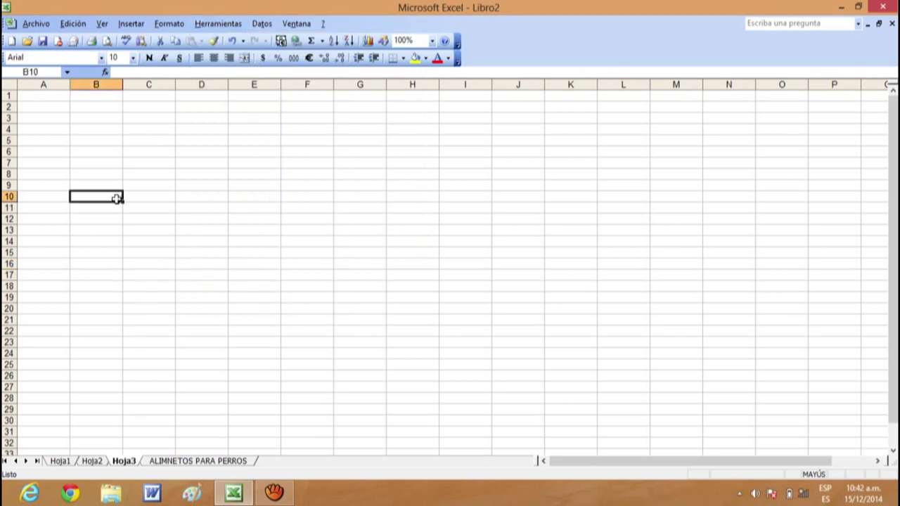
pyautogui.click(191, 134)
pyautogui.click(188, 151)
pyautogui.click(140, 143)
pyautogui.click(156, 218)
pyautogui.click(253, 216)
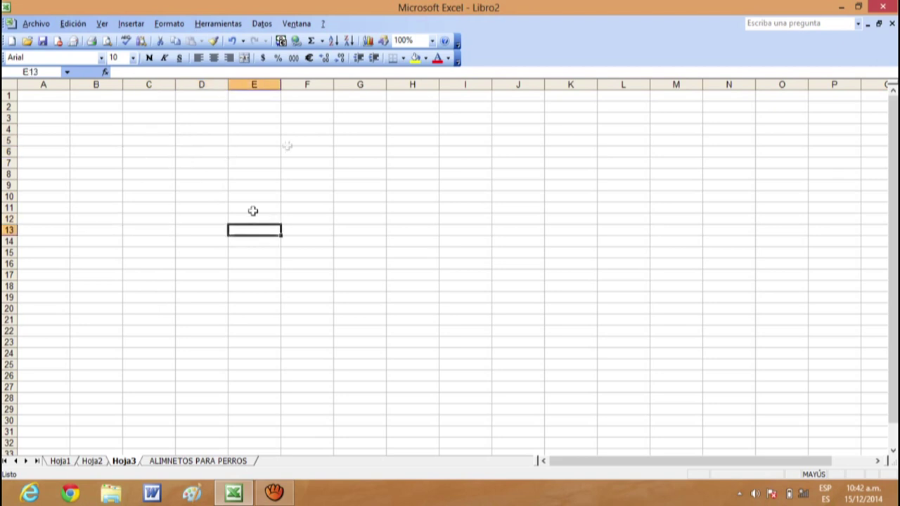
pyautogui.click(307, 140)
pyautogui.click(309, 217)
pyautogui.click(290, 290)
pyautogui.click(402, 230)
pyautogui.click(390, 299)
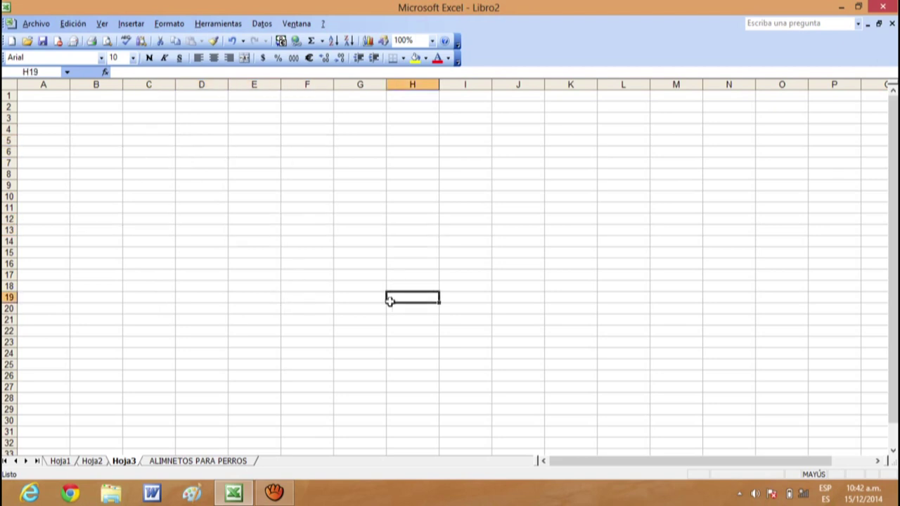
pyautogui.click(306, 176)
pyautogui.click(266, 278)
pyautogui.click(204, 208)
pyautogui.click(209, 274)
pyautogui.click(203, 166)
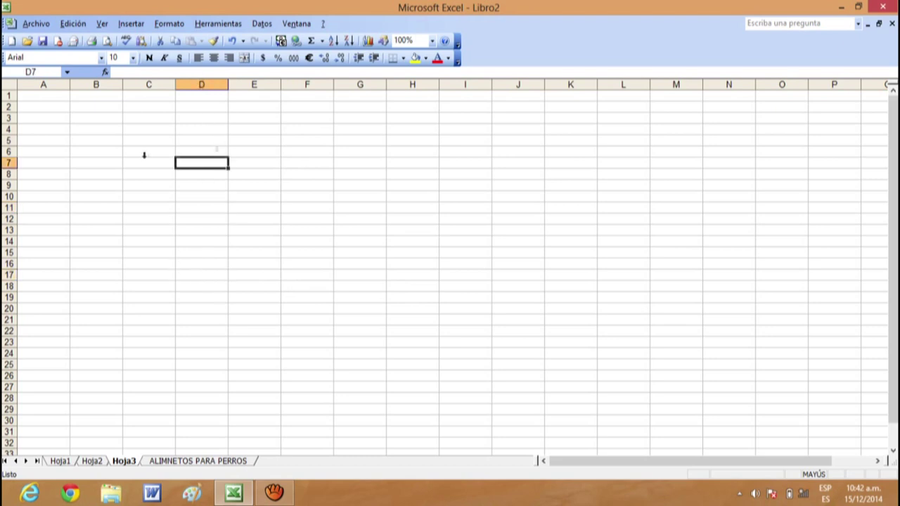
pyautogui.click(192, 218)
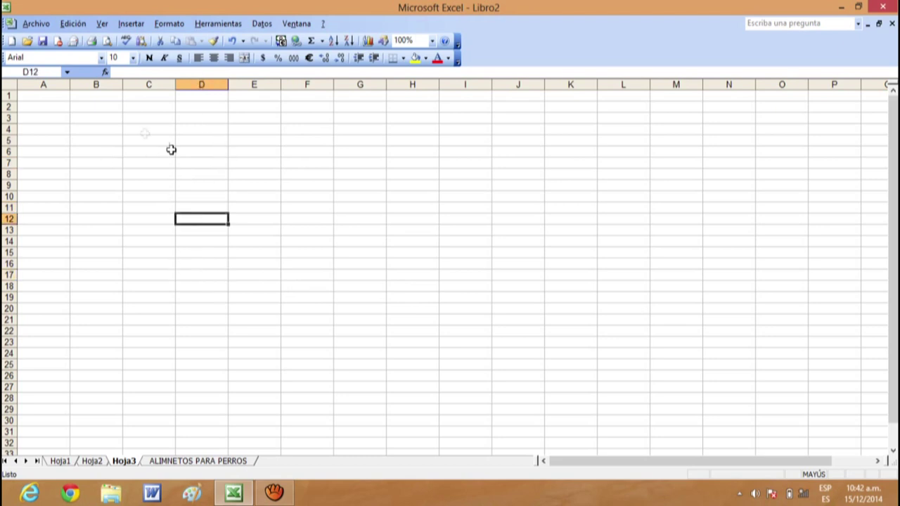
# Practise selecting and clearing small ranges C5:D6, C4:D6, C3:D6 and C5:D12.
pyautogui.moveTo(139, 139); pyautogui.dragTo(193, 166)
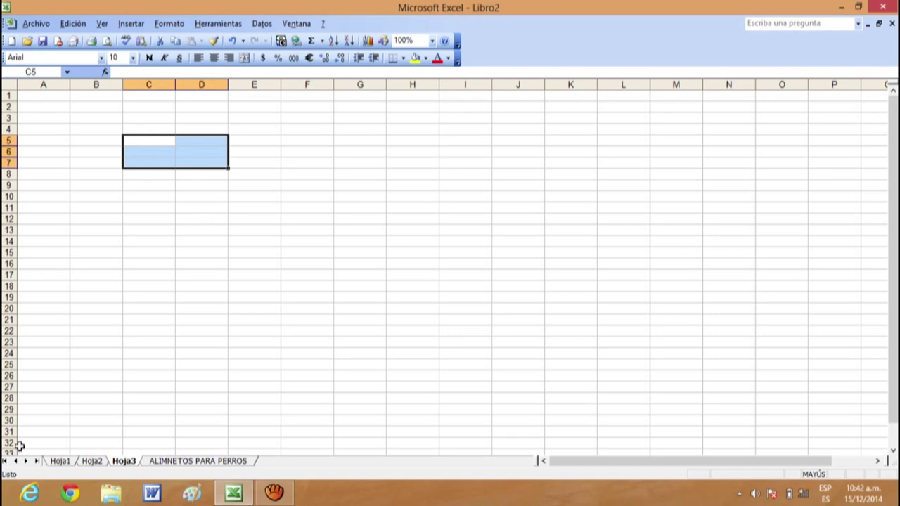
pyautogui.click(138, 301)
pyautogui.moveTo(144, 142)
pyautogui.mouseDown()
pyautogui.moveTo(332, 248)
pyautogui.moveTo(598, 345)
pyautogui.mouseUp()
pyautogui.click(243, 239)
pyautogui.moveTo(133, 127); pyautogui.dragTo(176, 155)
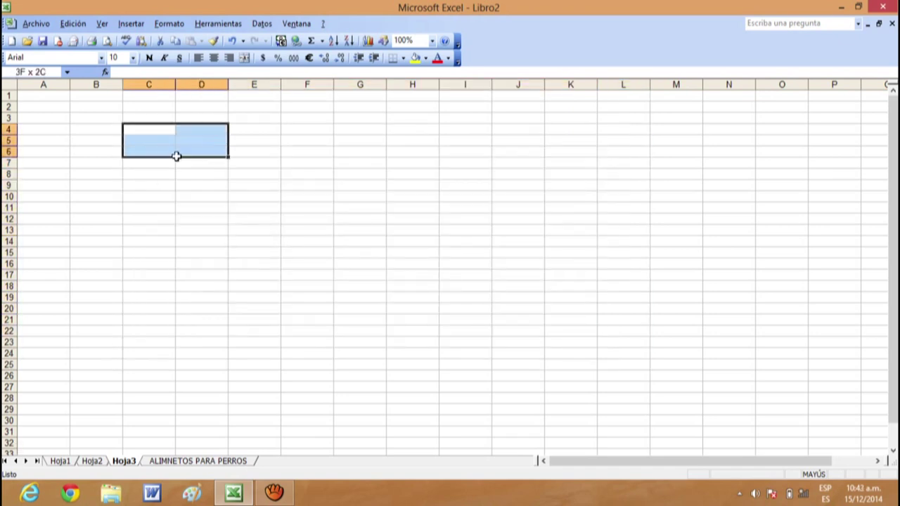
pyautogui.click(151, 220)
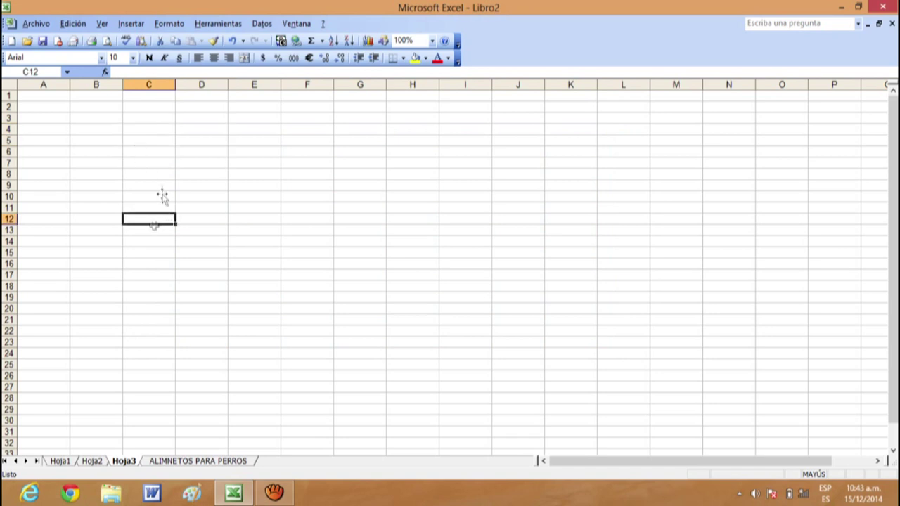
pyautogui.click(154, 152)
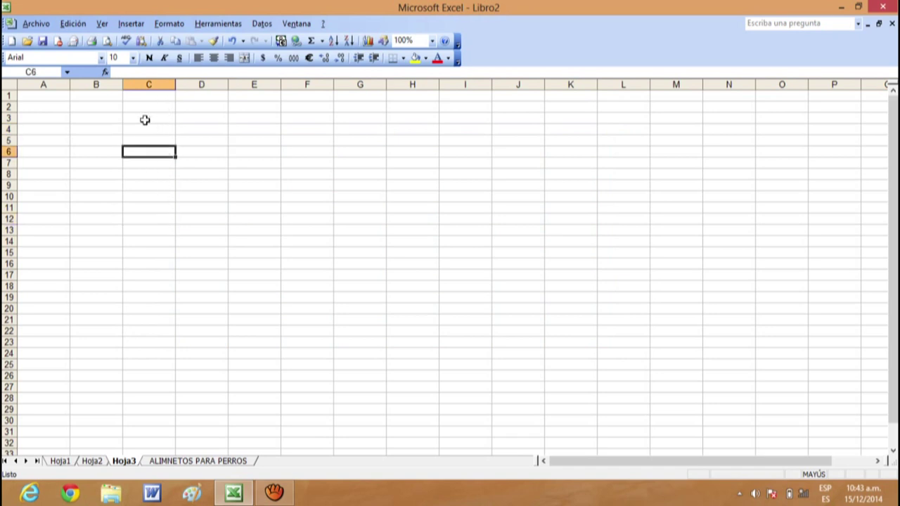
pyautogui.moveTo(146, 122); pyautogui.dragTo(175, 147)
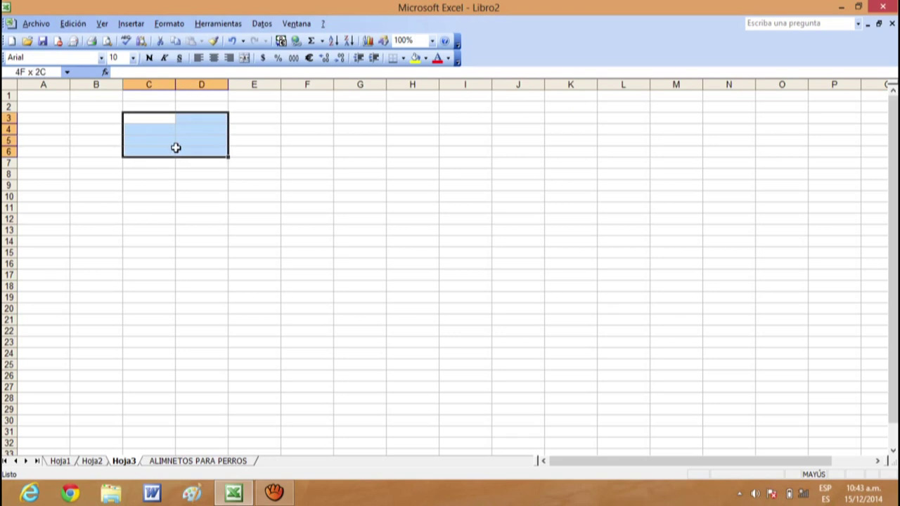
pyautogui.click(150, 232)
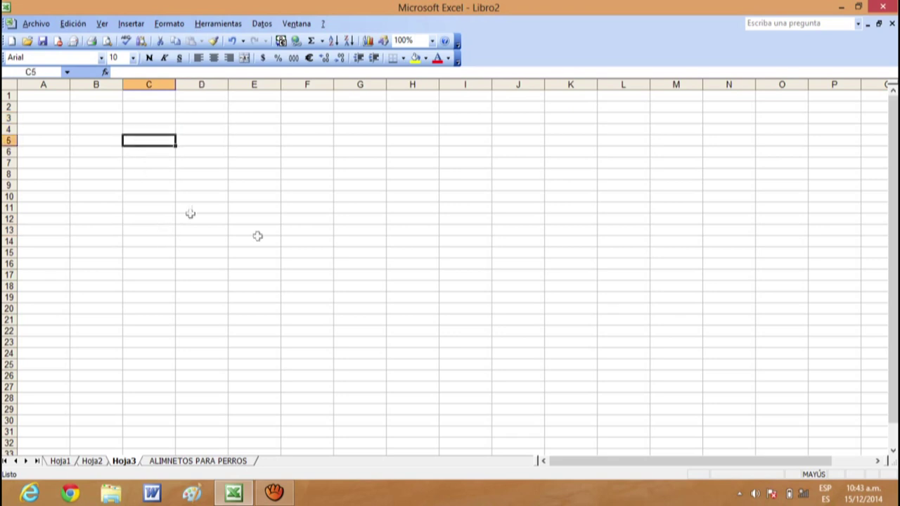
pyautogui.click(220, 222)
pyautogui.moveTo(151, 138); pyautogui.dragTo(215, 216)
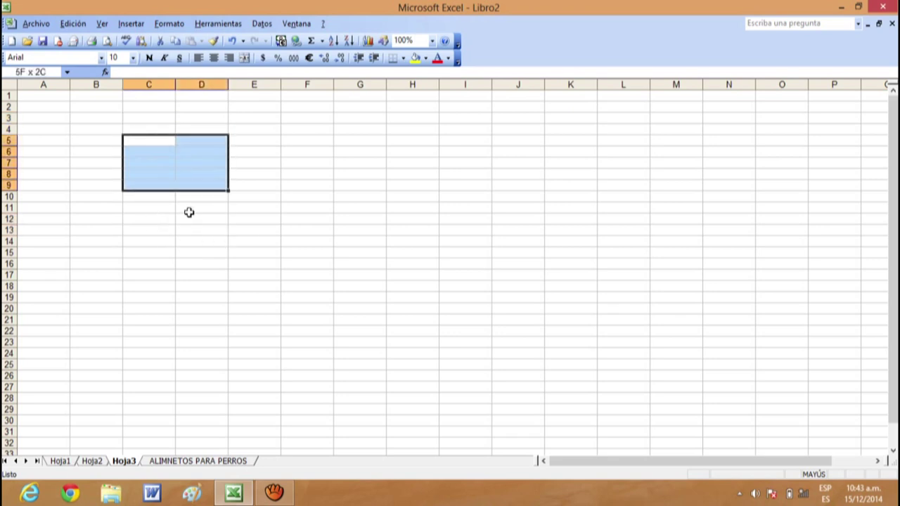
pyautogui.click(225, 316)
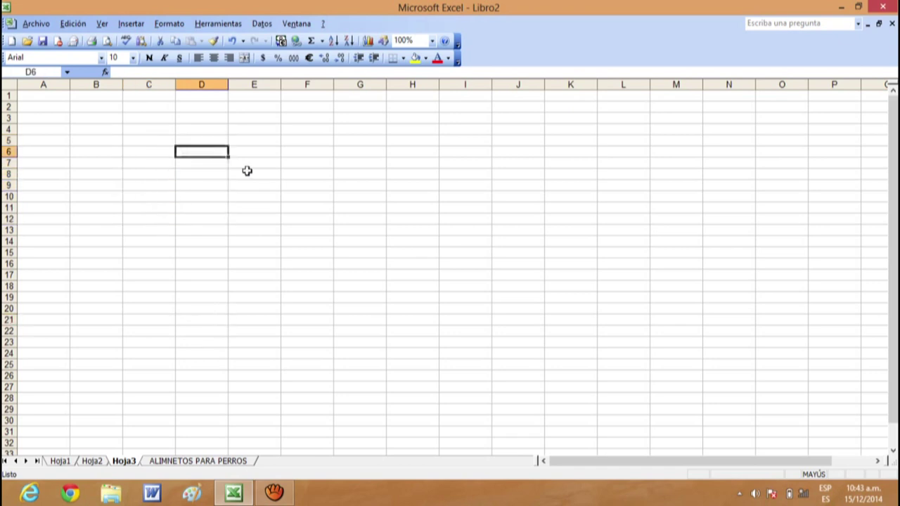
# Select and clear larger ranges D6:J11, F4:G26, D4:D9 and C4:D17, then visit C3 and D3.
pyautogui.moveTo(204, 151); pyautogui.dragTo(508, 205)
pyautogui.click(354, 307)
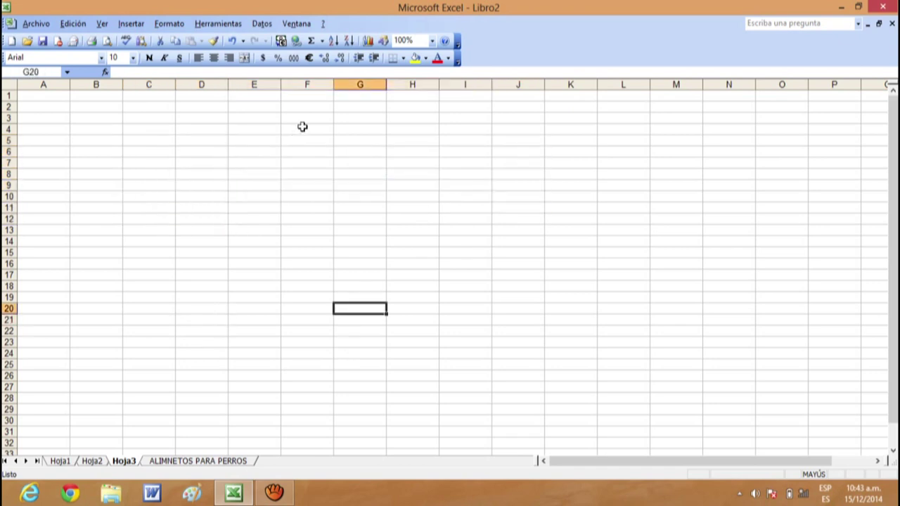
pyautogui.moveTo(301, 127); pyautogui.dragTo(380, 377)
pyautogui.click(445, 288)
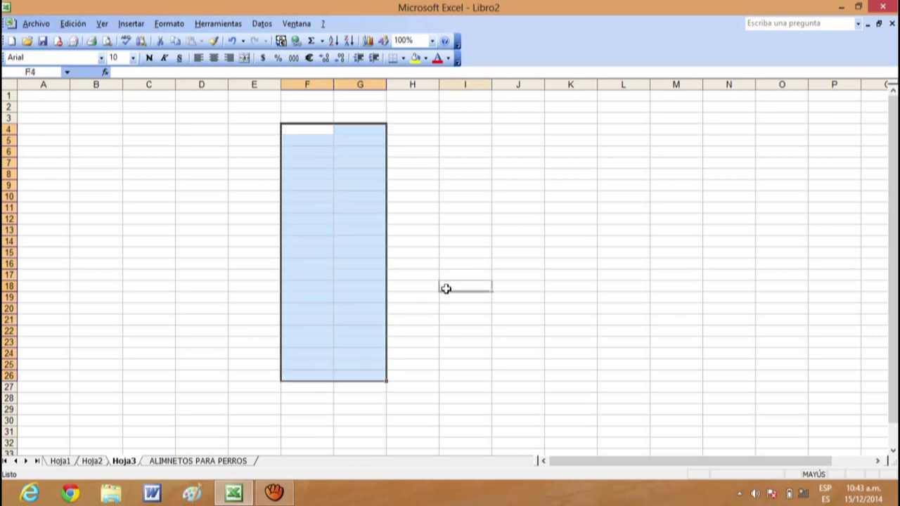
pyautogui.moveTo(412, 218); pyautogui.dragTo(412, 252)
pyautogui.click(499, 252)
pyautogui.moveTo(187, 130); pyautogui.dragTo(215, 191)
pyautogui.click(289, 214)
pyautogui.moveTo(151, 130); pyautogui.dragTo(201, 275)
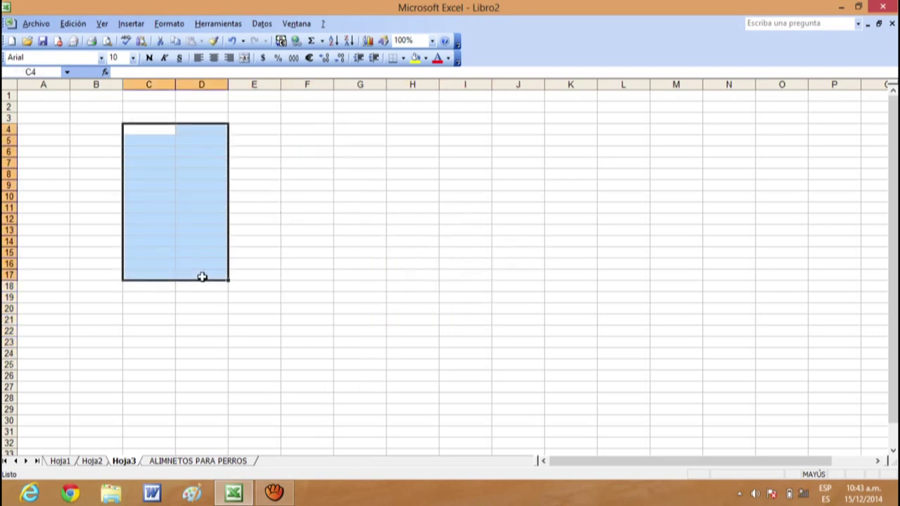
pyautogui.click(253, 272)
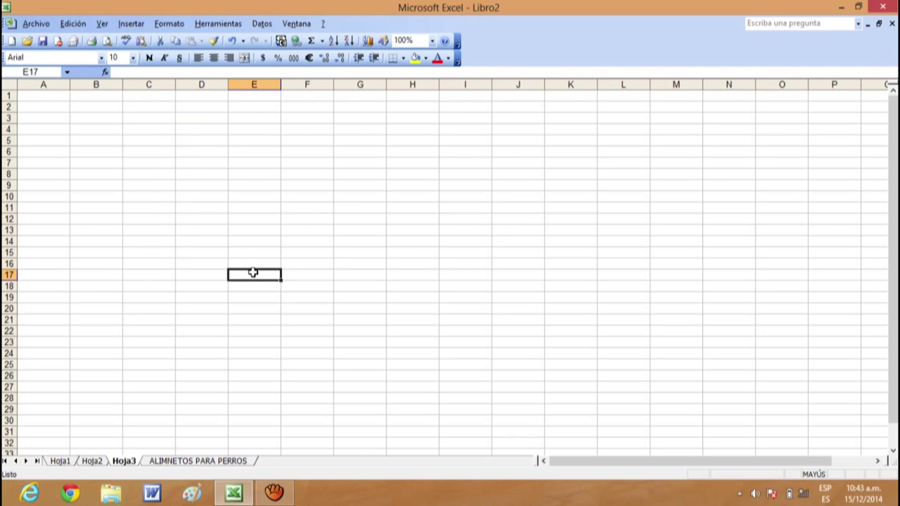
pyautogui.click(125, 121)
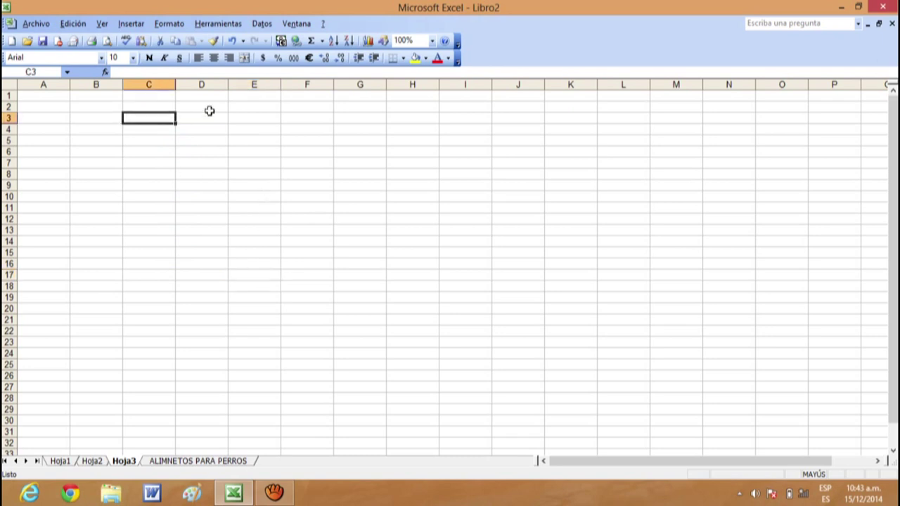
pyautogui.click(189, 114)
pyautogui.click(153, 114)
# Select E5:F24, try cells D5 to F14, then select the final range E6:F26.
pyautogui.moveTo(270, 140); pyautogui.dragTo(293, 350)
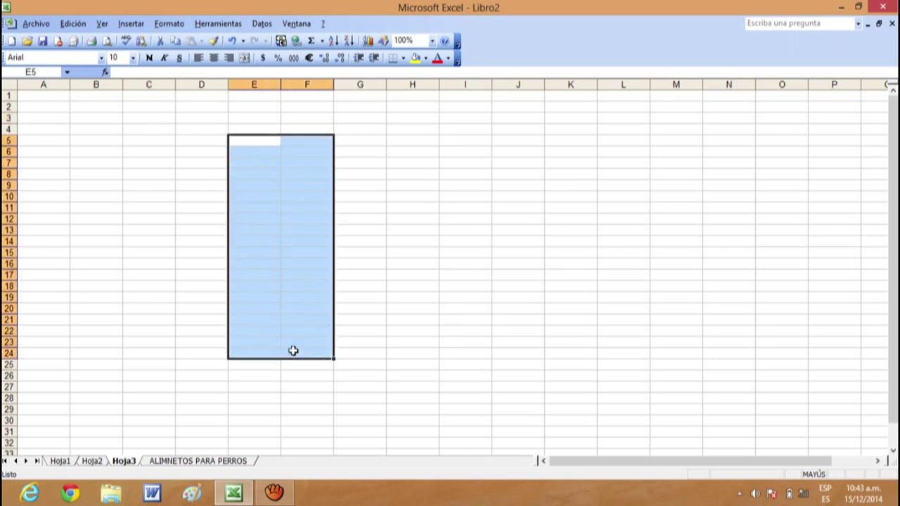
pyautogui.click(404, 237)
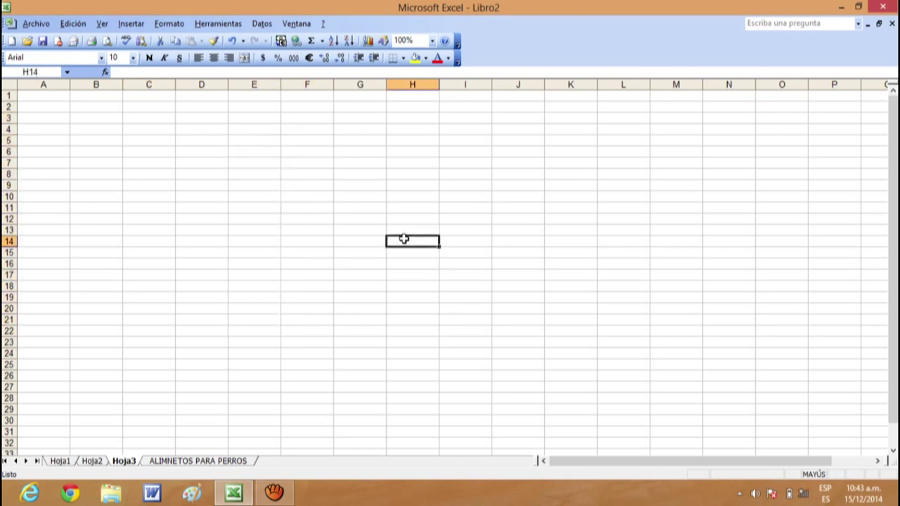
pyautogui.click(189, 142)
pyautogui.click(257, 153)
pyautogui.click(315, 162)
pyautogui.click(265, 167)
pyautogui.click(319, 241)
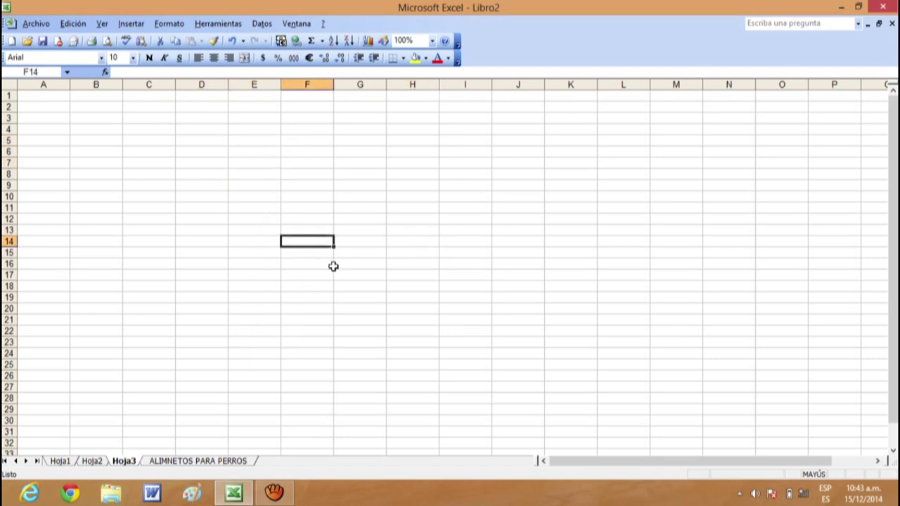
pyautogui.moveTo(246, 149); pyautogui.dragTo(307, 325)
pyautogui.moveTo(292, 380); pyautogui.dragTo(288, 382)
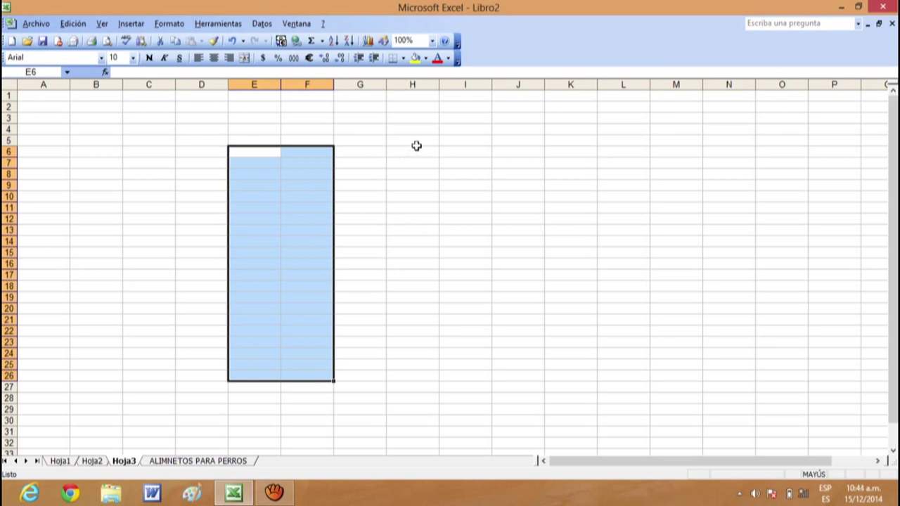
pyautogui.moveTo(417, 146); pyautogui.dragTo(485, 198)
pyautogui.moveTo(523, 163); pyautogui.dragTo(584, 332)
pyautogui.moveTo(676, 197); pyautogui.dragTo(731, 278)
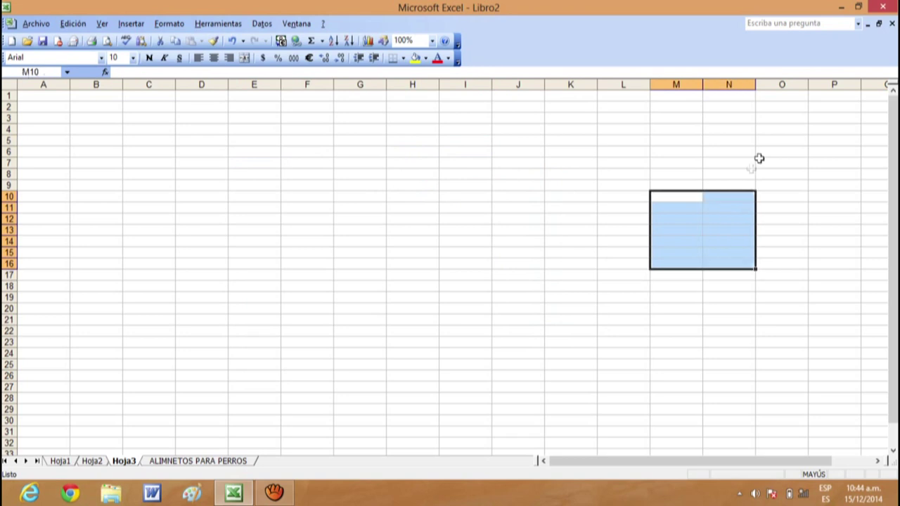
pyautogui.moveTo(780, 161); pyautogui.dragTo(797, 379)
pyautogui.moveTo(204, 141); pyautogui.dragTo(238, 267)
pyautogui.moveTo(358, 151); pyautogui.dragTo(365, 302)
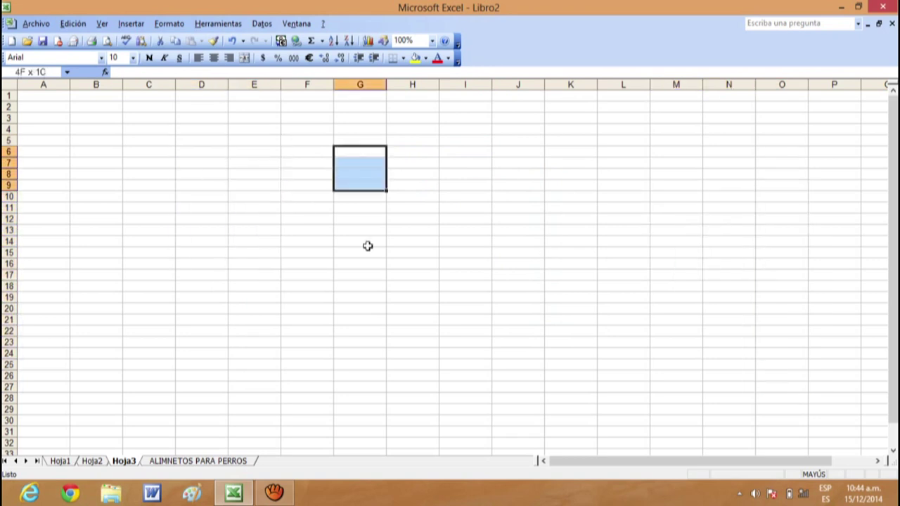
pyautogui.moveTo(464, 163); pyautogui.dragTo(485, 345)
pyautogui.moveTo(191, 139); pyautogui.dragTo(275, 241)
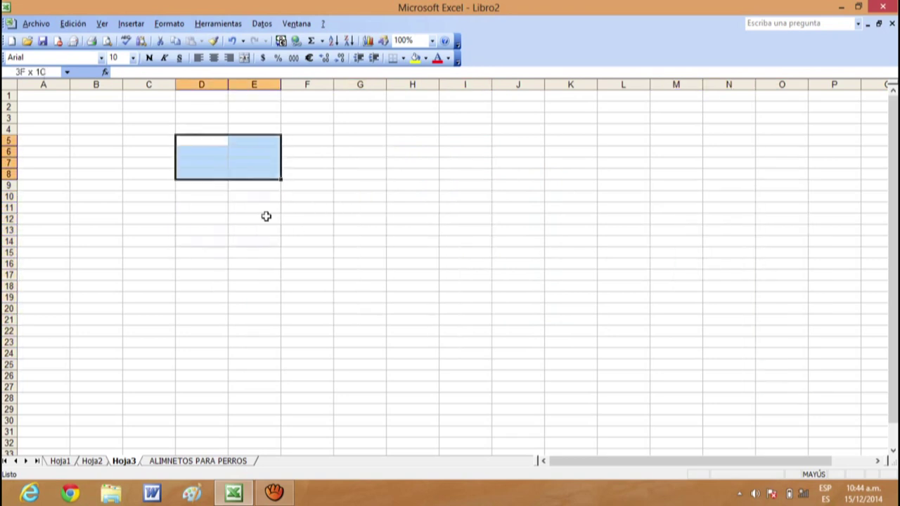
pyautogui.click(344, 175)
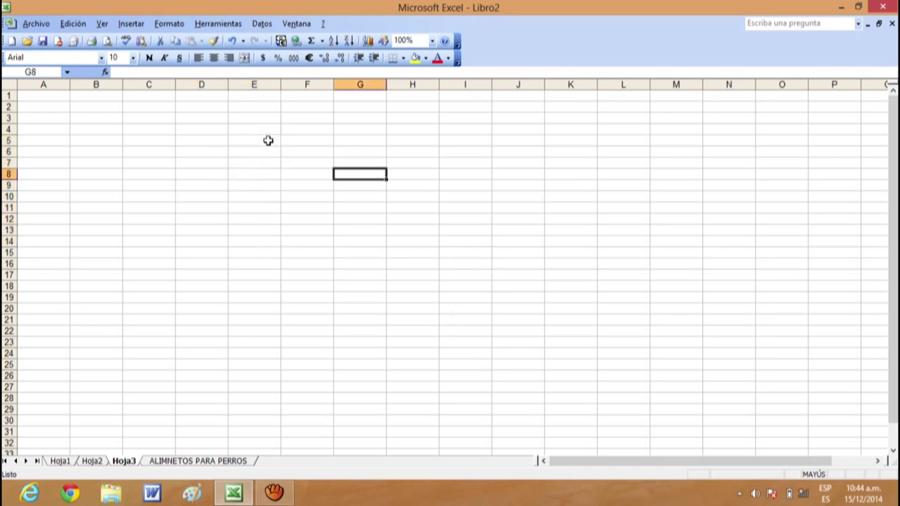
pyautogui.moveTo(269, 140); pyautogui.dragTo(323, 253)
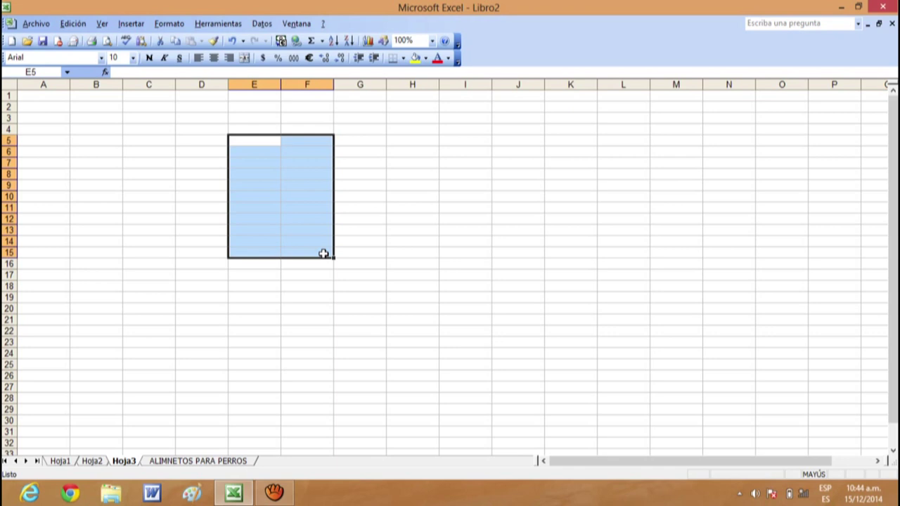
pyautogui.click(397, 215)
pyautogui.moveTo(345, 176); pyautogui.dragTo(396, 346)
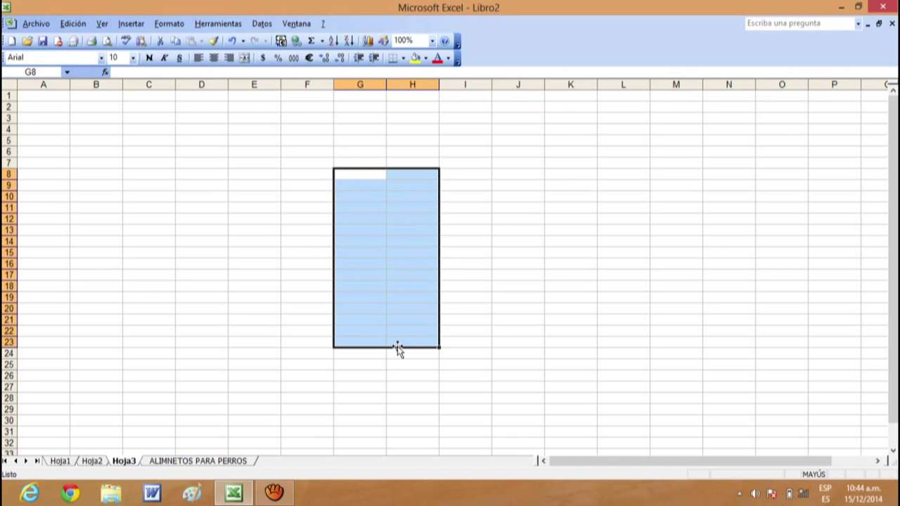
pyautogui.click(531, 273)
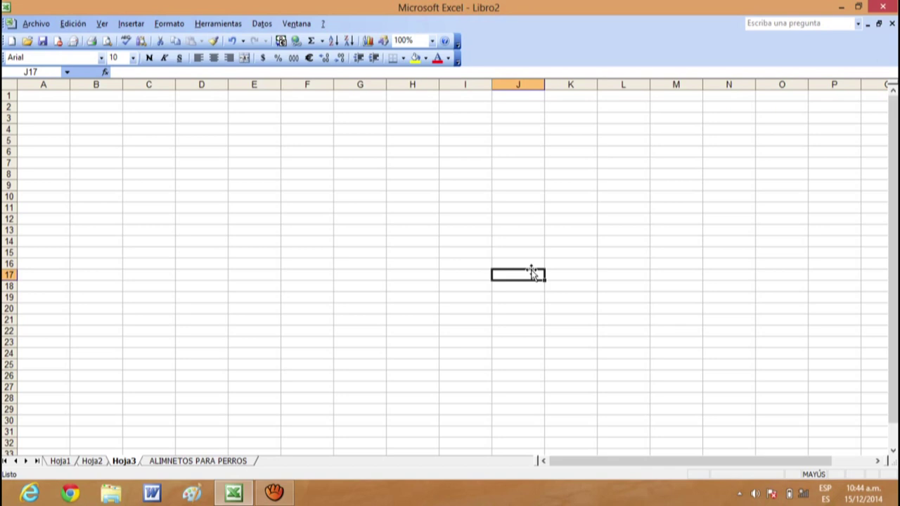
pyautogui.click(352, 228)
pyautogui.moveTo(210, 149)
pyautogui.mouseDown()
pyautogui.moveTo(284, 246)
pyautogui.moveTo(242, 332)
pyautogui.mouseUp()
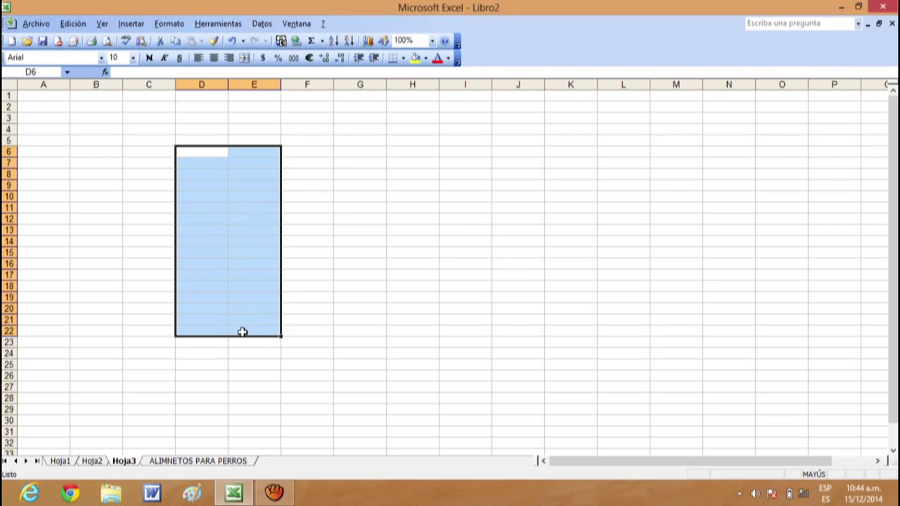
pyautogui.keyDown('ctrl'); pyautogui.moveTo(412, 174); pyautogui.dragTo(466, 265); pyautogui.keyUp('ctrl')
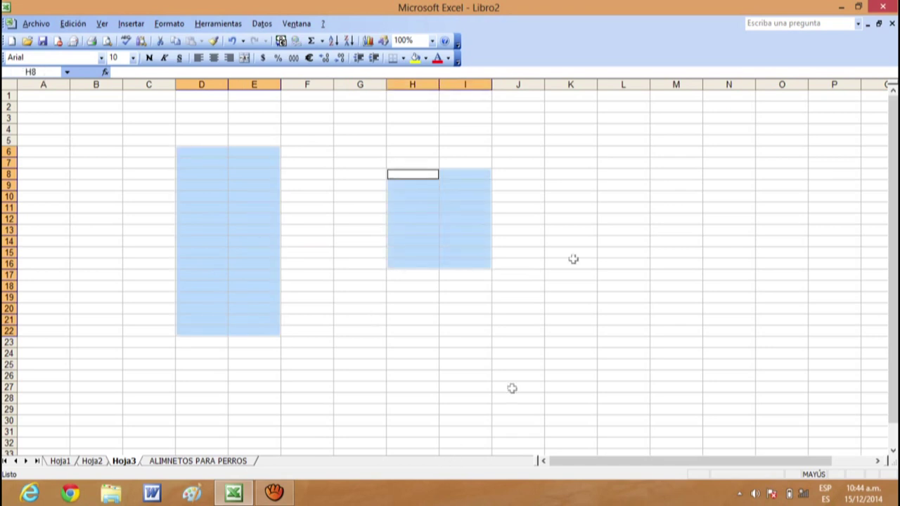
pyautogui.keyDown('ctrl'); pyautogui.moveTo(568, 128); pyautogui.dragTo(588, 367); pyautogui.keyUp('ctrl')
pyautogui.keyDown('ctrl'); pyautogui.moveTo(676, 106); pyautogui.dragTo(786, 373); pyautogui.keyUp('ctrl')
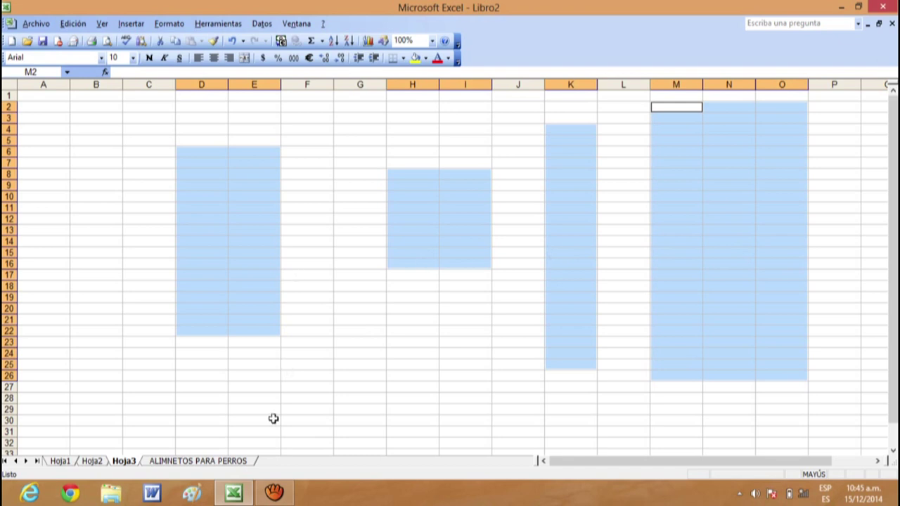
pyautogui.click(126, 173)
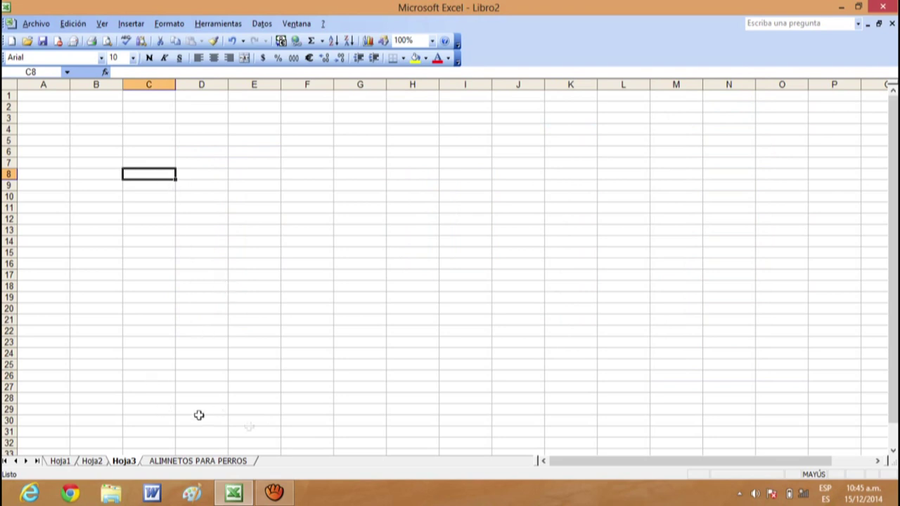
# Select and clear a range from F14, then step right from E8 while toggling Caps Lock.
pyautogui.moveTo(286, 241)
pyautogui.mouseDown()
pyautogui.moveTo(342, 326)
pyautogui.moveTo(373, 351)
pyautogui.mouseUp()
pyautogui.click(419, 204)
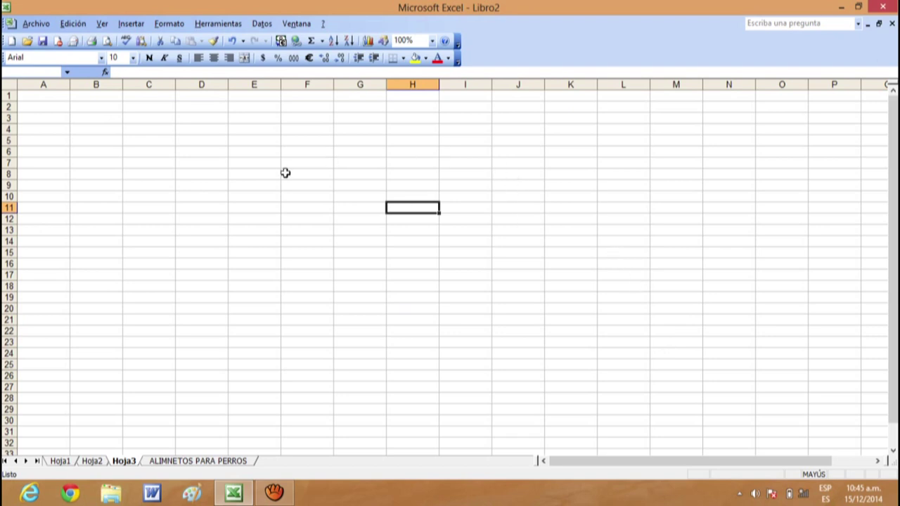
pyautogui.click(258, 173)
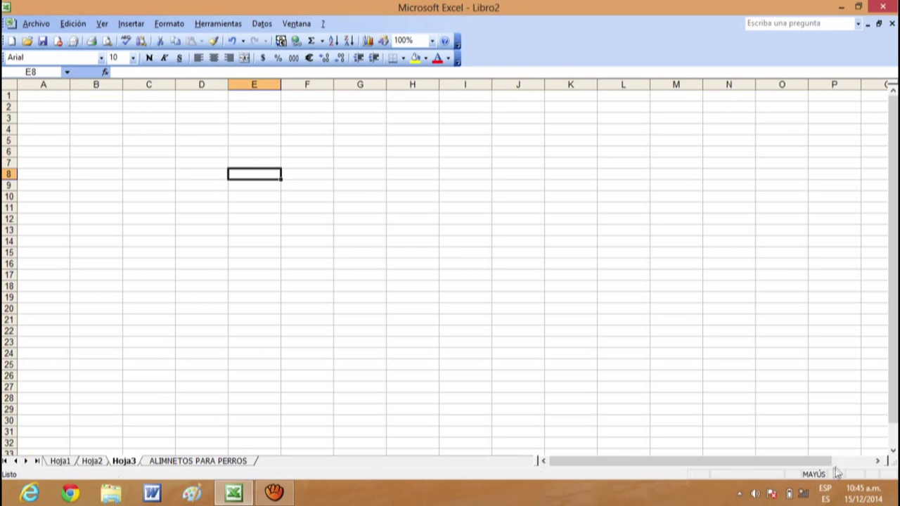
pyautogui.press('capslock')
pyautogui.press('capslock')
pyautogui.press('Right')
pyautogui.press('capslock')
pyautogui.press('Right')
pyautogui.press('capslock')
pyautogui.press('Right')
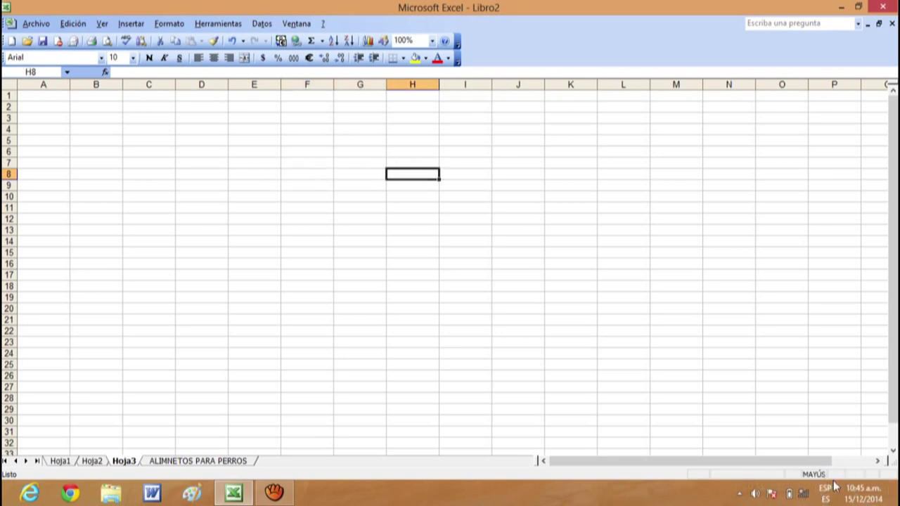
# Show the Ver menu's toolbar list, with only Estándar and Formato checked.
pyautogui.click(779, 401)
pyautogui.press('capslock')
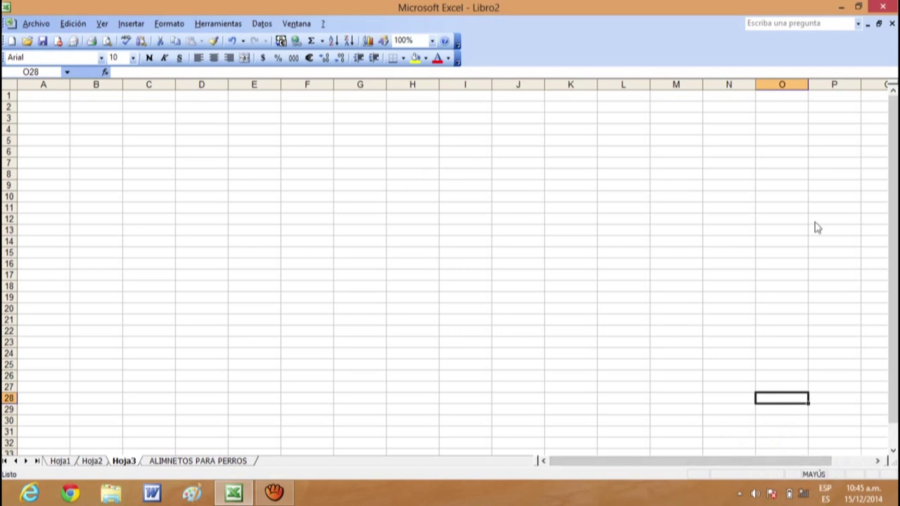
pyautogui.press('capslock')
pyautogui.click(593, 265)
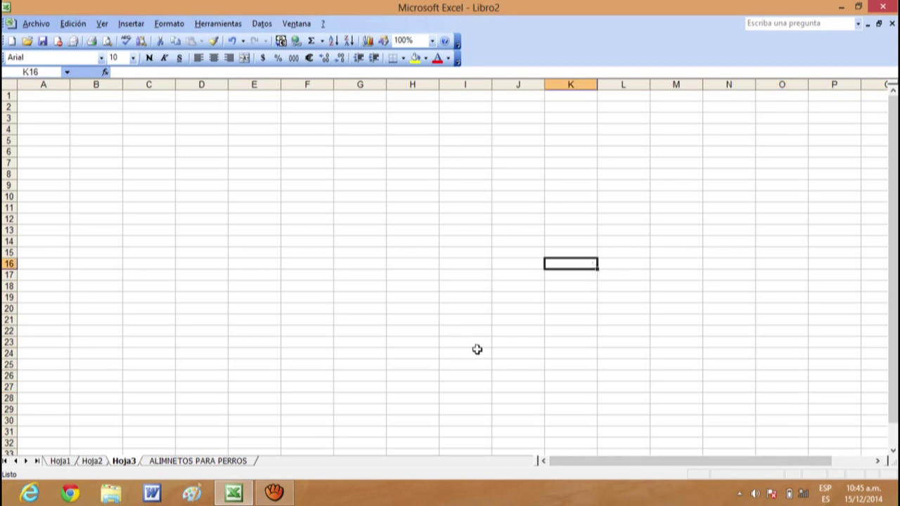
pyautogui.click(107, 27)
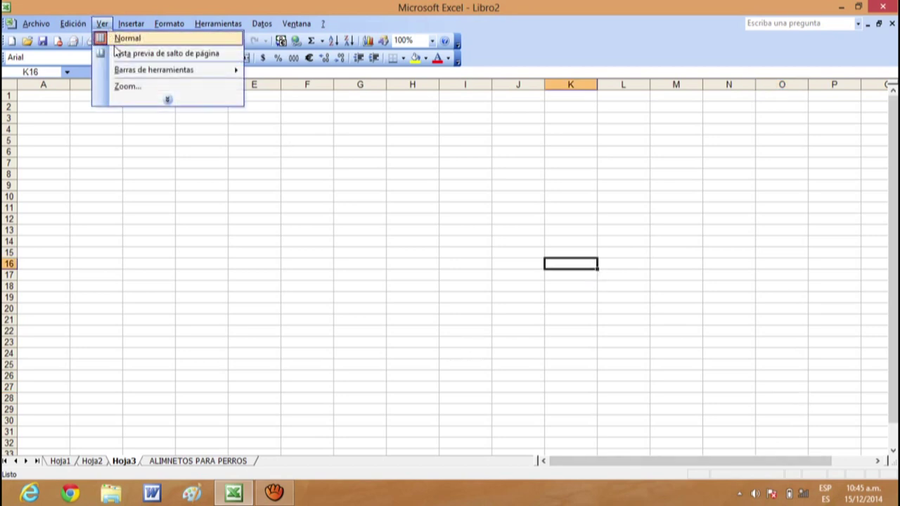
pyautogui.moveTo(154, 84)
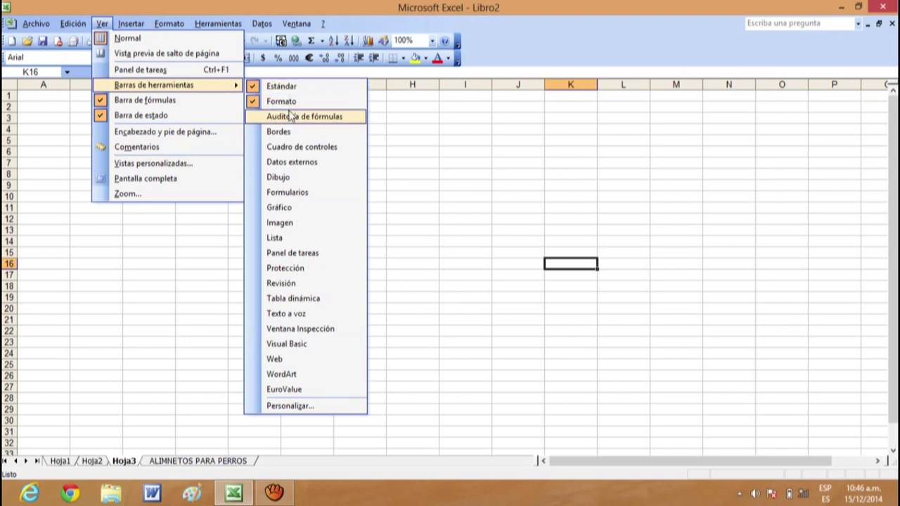
# Dismiss the toolbar list and select cells D8, A3 and A4 on Hoja3.
pyautogui.click(431, 211)
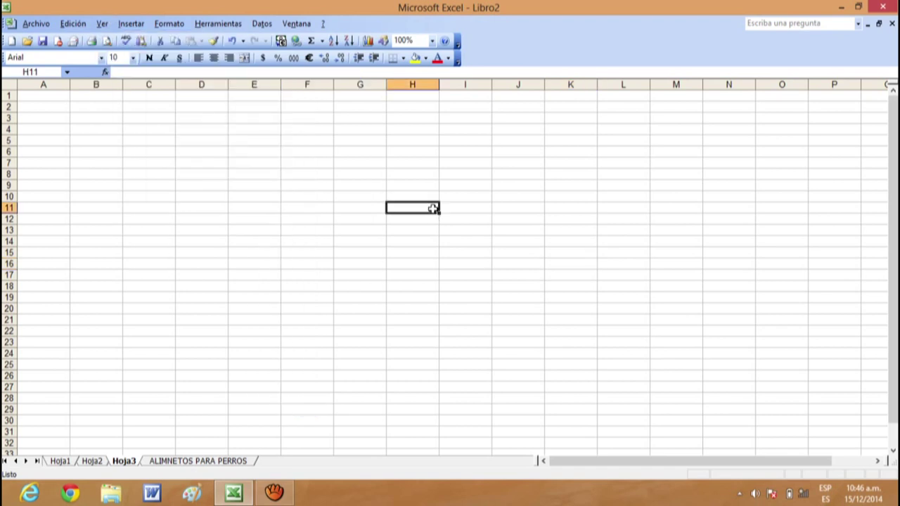
pyautogui.click(225, 173)
pyautogui.click(58, 107)
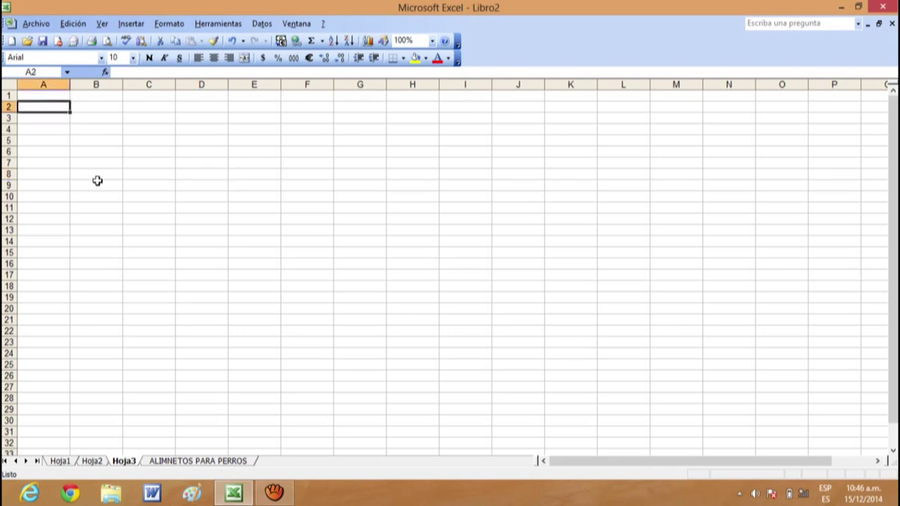
pyautogui.click(39, 141)
pyautogui.click(41, 117)
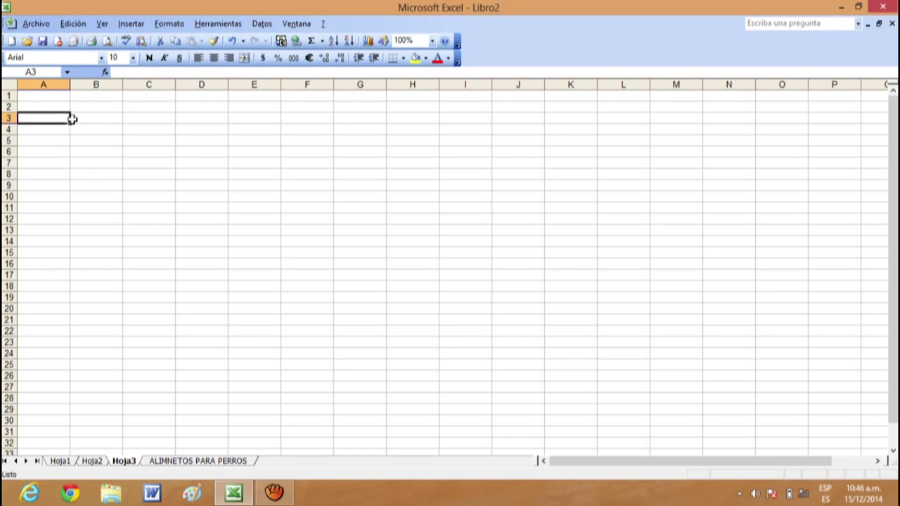
pyautogui.click(64, 174)
pyautogui.click(52, 129)
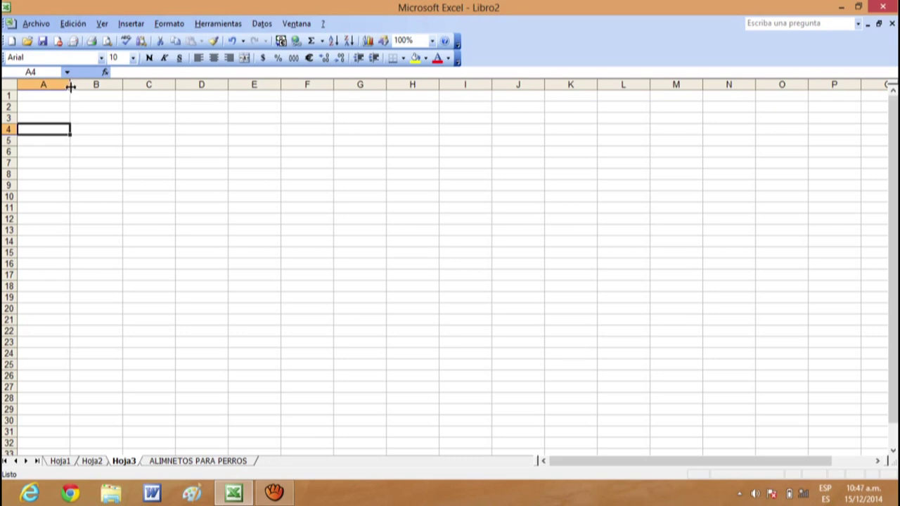
# Widen column A to span about a quarter of the sheet.
pyautogui.click(382, 173)
pyautogui.click(538, 194)
pyautogui.click(404, 191)
pyautogui.click(327, 251)
pyautogui.click(207, 187)
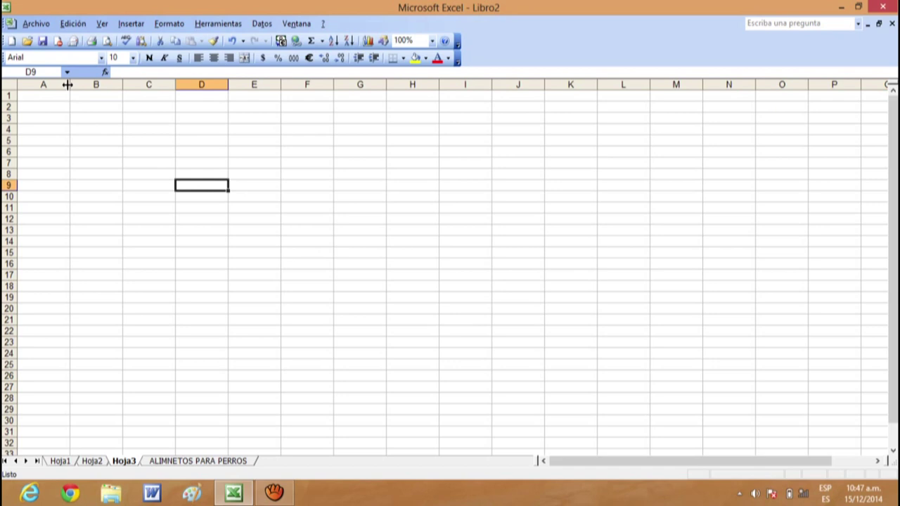
pyautogui.moveTo(68, 85); pyautogui.dragTo(252, 89)
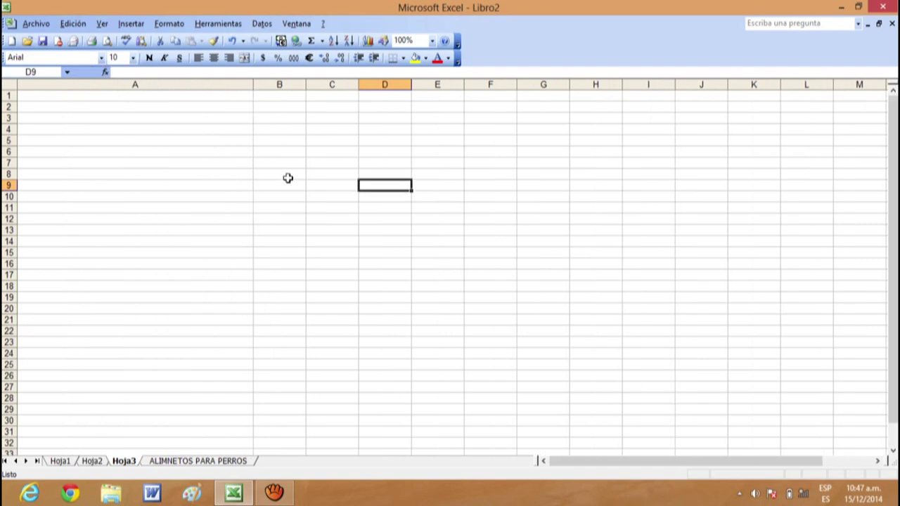
# Narrow columns B through E to about 4.3–4.7 width.
pyautogui.moveTo(306, 85)
pyautogui.mouseDown()
pyautogui.moveTo(334, 79)
pyautogui.moveTo(281, 84)
pyautogui.moveTo(347, 83)
pyautogui.mouseUp()
pyautogui.click(349, 130)
pyautogui.click(319, 105)
pyautogui.click(187, 97)
pyautogui.click(293, 94)
pyautogui.click(317, 97)
pyautogui.click(267, 116)
pyautogui.moveTo(304, 86); pyautogui.dragTo(360, 80)
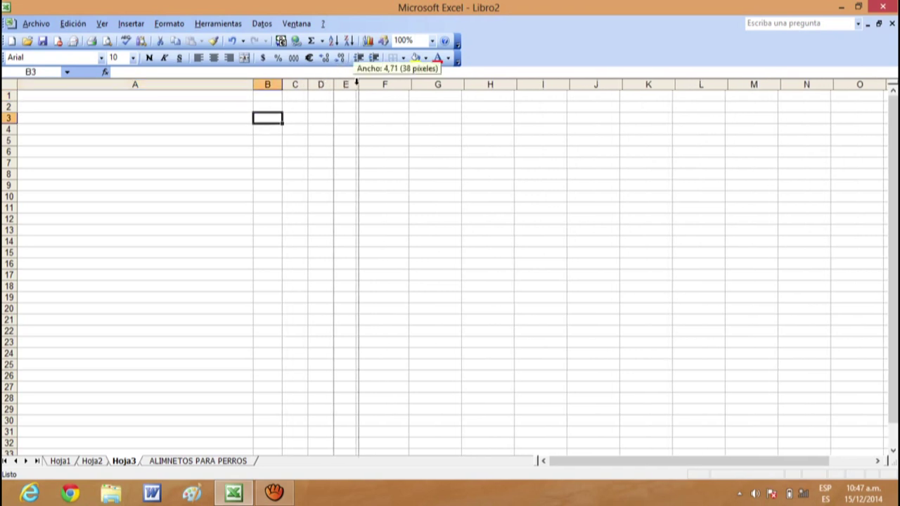
pyautogui.click(335, 132)
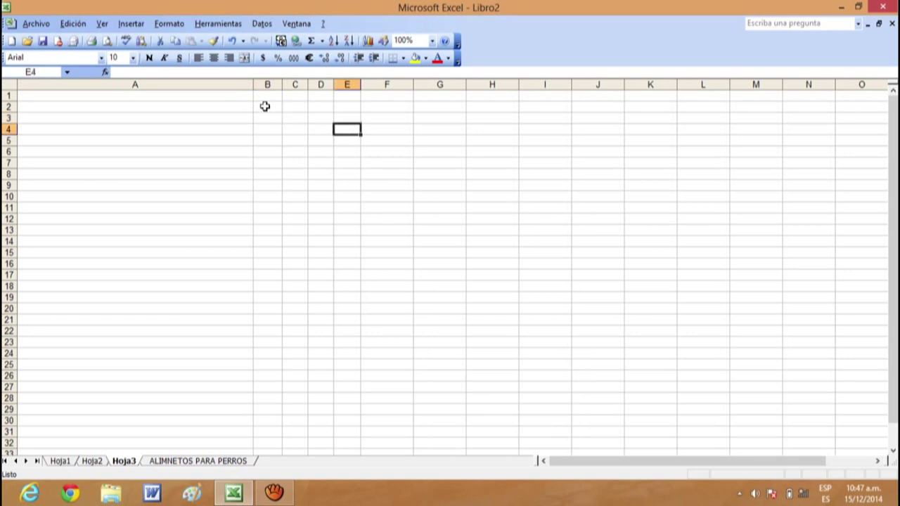
pyautogui.click(234, 106)
pyautogui.click(261, 97)
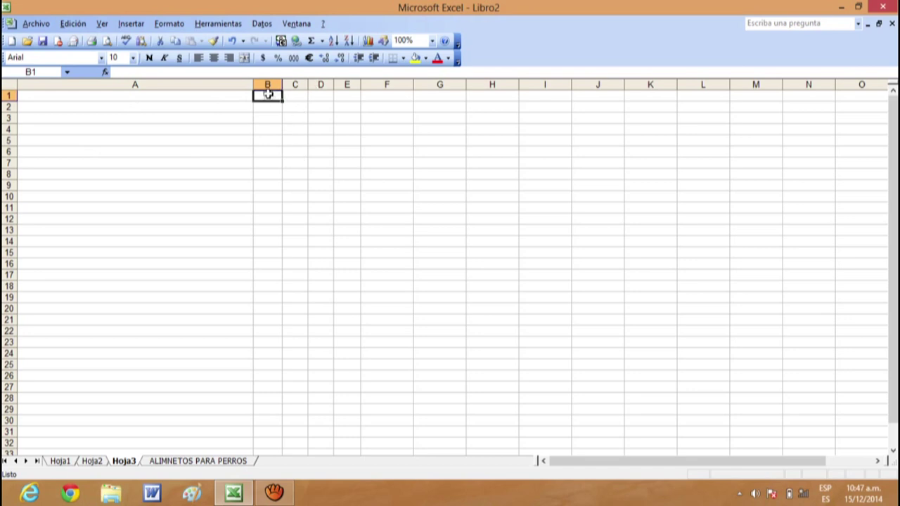
pyautogui.click(293, 99)
pyautogui.click(319, 99)
pyautogui.click(342, 94)
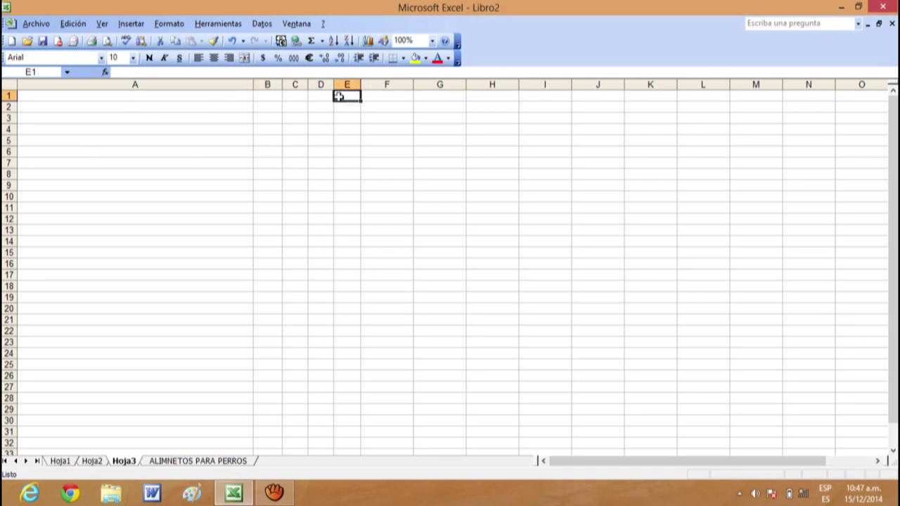
pyautogui.click(317, 111)
pyautogui.click(296, 104)
pyautogui.click(275, 97)
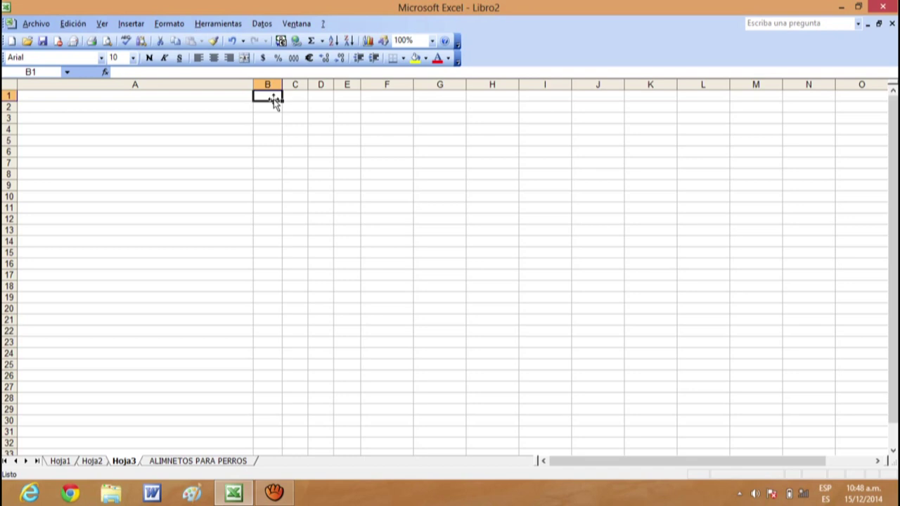
pyautogui.hotkey('ctrl', 'z')
# Widen column B slightly and check column A's width dialog without changing it.
pyautogui.moveTo(282, 84); pyautogui.dragTo(288, 84)
pyautogui.click(240, 85)
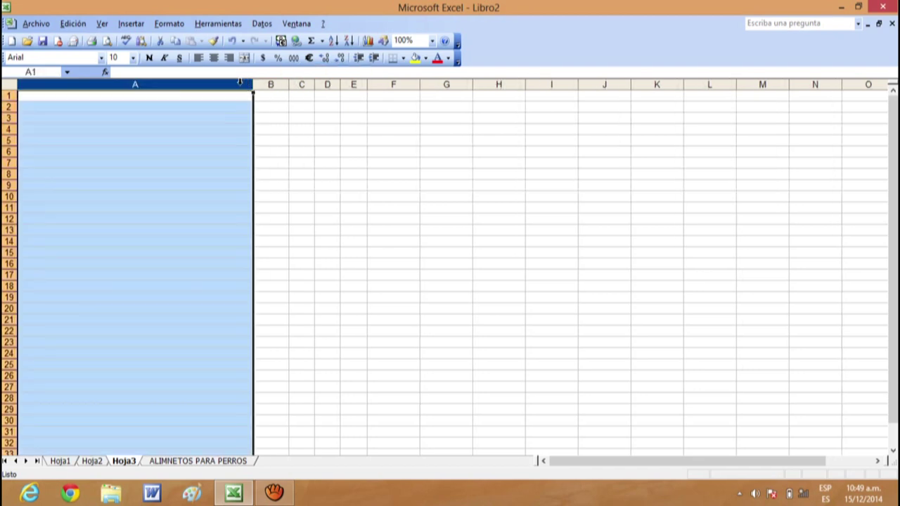
pyautogui.rightClick(240, 83)
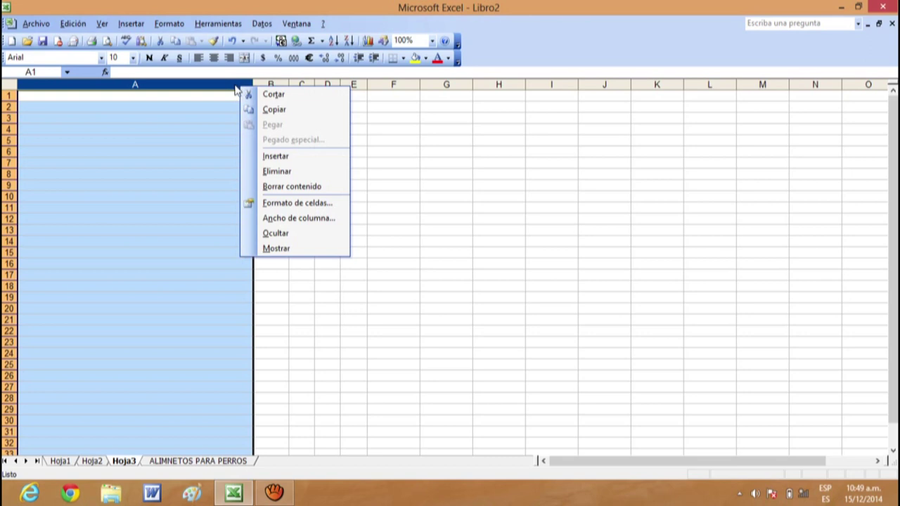
pyautogui.rightClick(236, 88)
pyautogui.rightClick(235, 88)
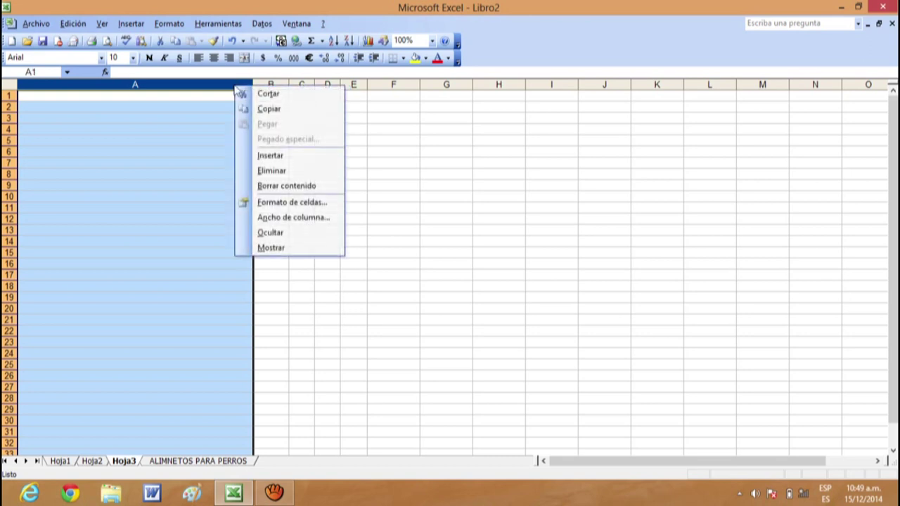
pyautogui.click(286, 217)
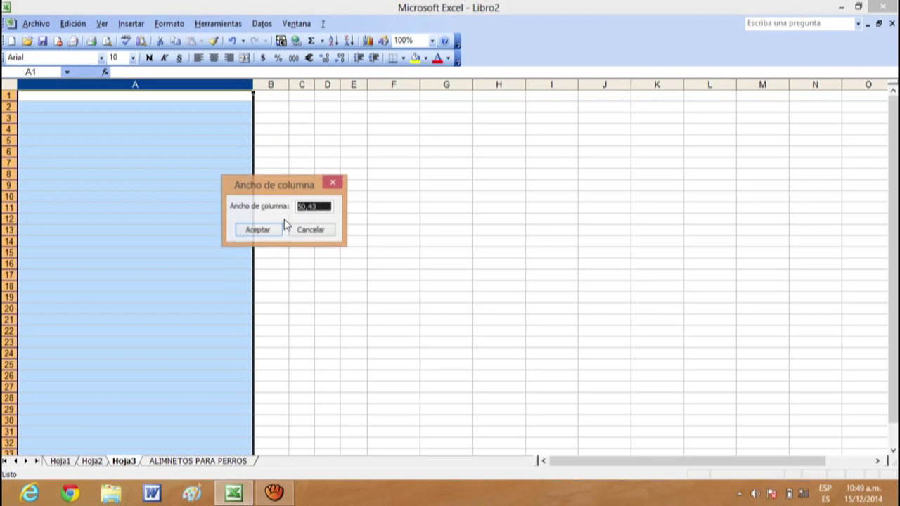
pyautogui.click(326, 231)
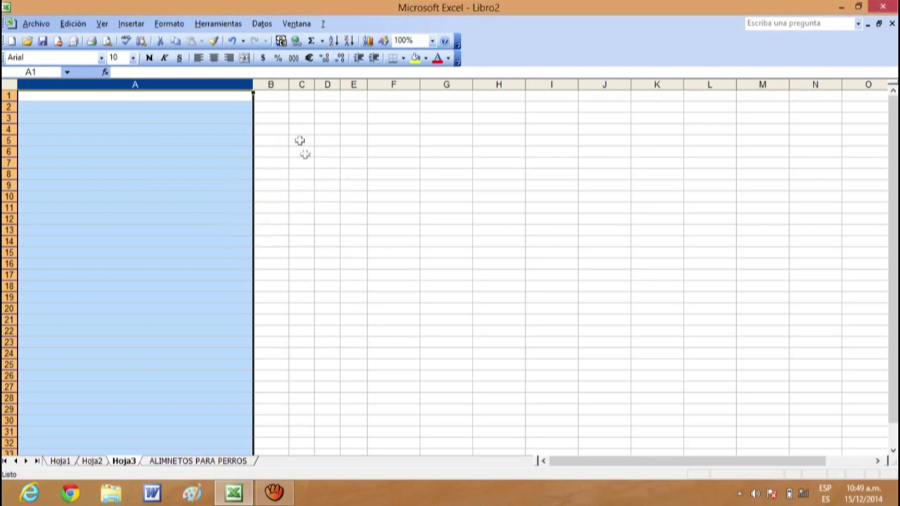
# Inspect the widths of columns B and K, cancelling each dialog unchanged.
pyautogui.click(272, 85)
pyautogui.rightClick(272, 86)
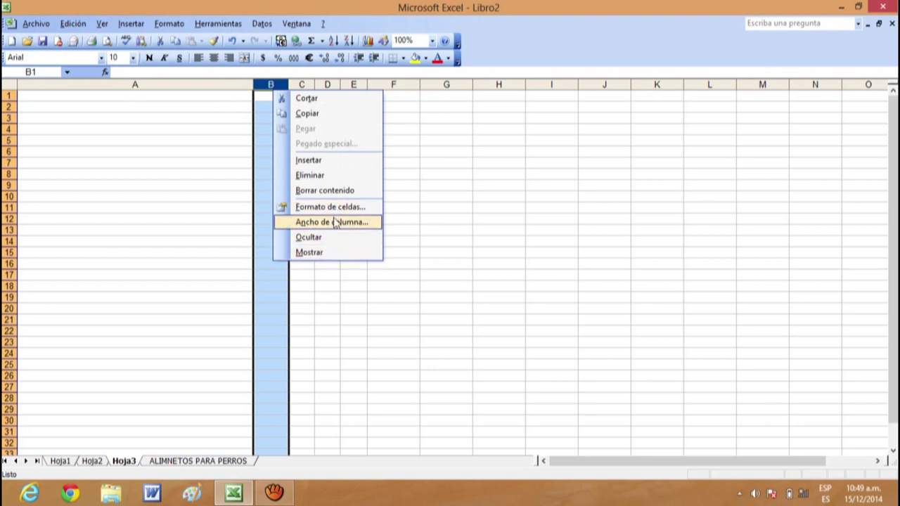
pyautogui.click(334, 222)
pyautogui.click(362, 232)
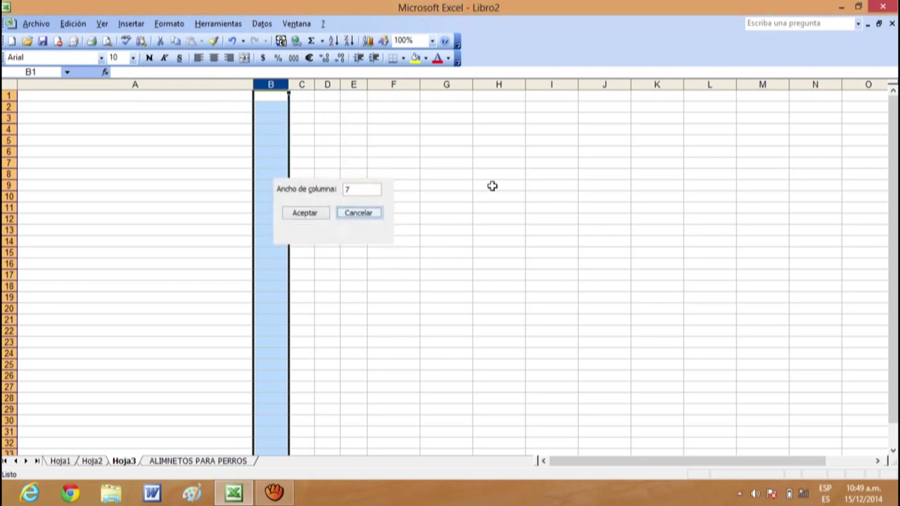
pyautogui.click(652, 85)
pyautogui.rightClick(653, 86)
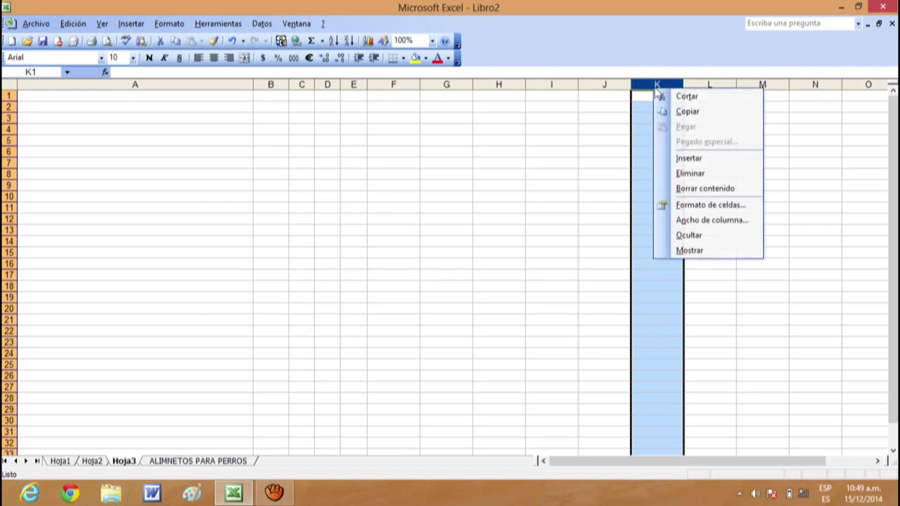
pyautogui.click(703, 220)
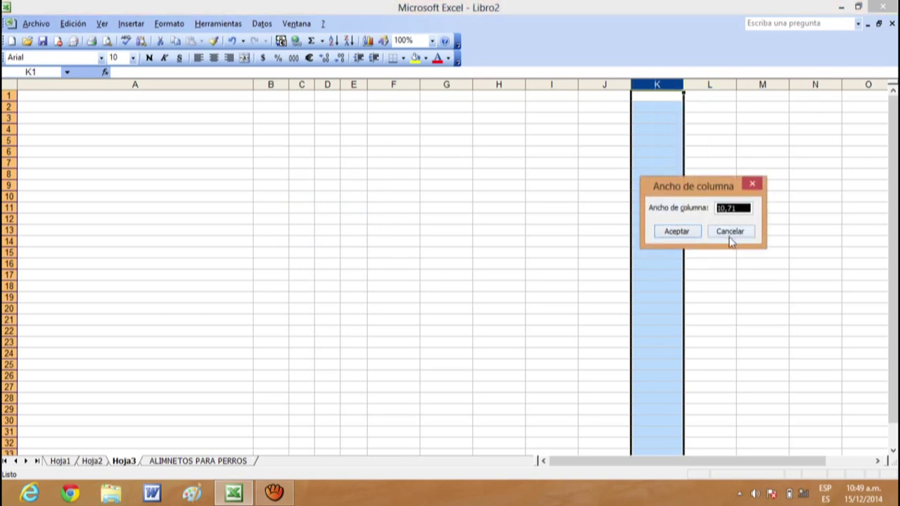
pyautogui.click(729, 235)
# Change column A's width from 50 to 10,71 via Ancho de columna.
pyautogui.click(166, 85)
pyautogui.rightClick(166, 86)
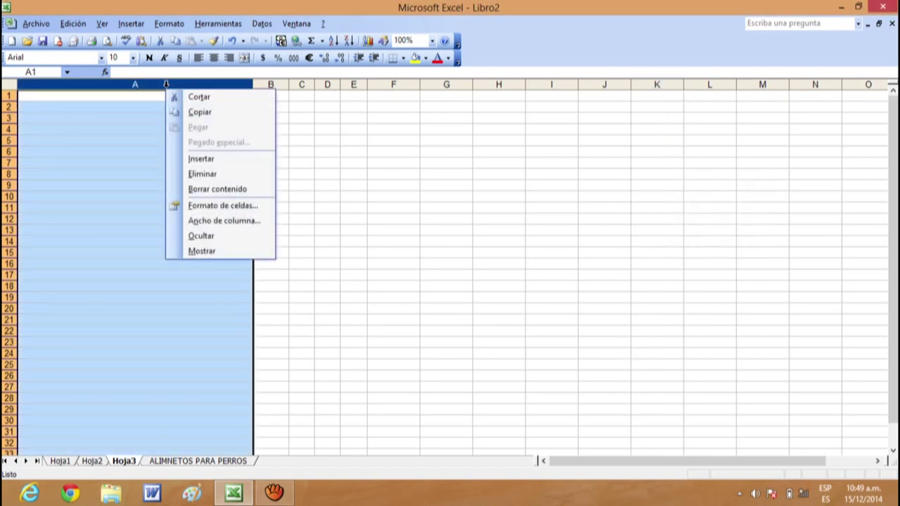
pyautogui.click(238, 226)
pyautogui.click(258, 211)
pyautogui.moveTo(257, 211); pyautogui.dragTo(248, 211)
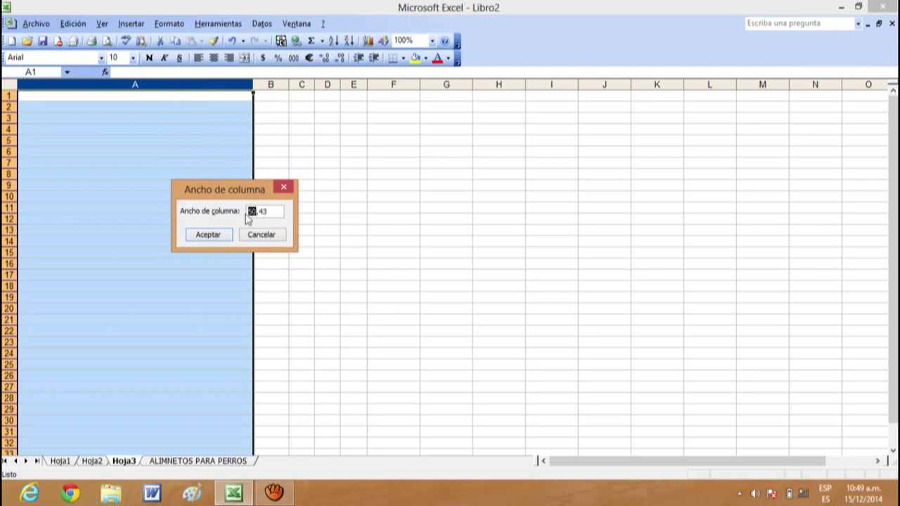
pyautogui.write('1')
pyautogui.write('0')
pyautogui.press('BackSpace')
pyautogui.press('BackSpace')
pyautogui.write('71')
pyautogui.click(219, 236)
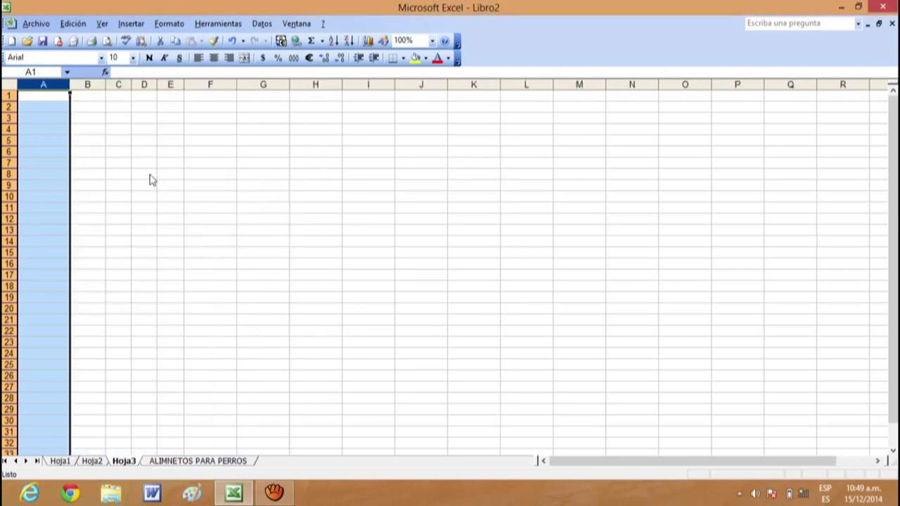
# Select columns B to E and give them a width of 10,71 via Ancho de columna.
pyautogui.click(179, 186)
pyautogui.click(39, 117)
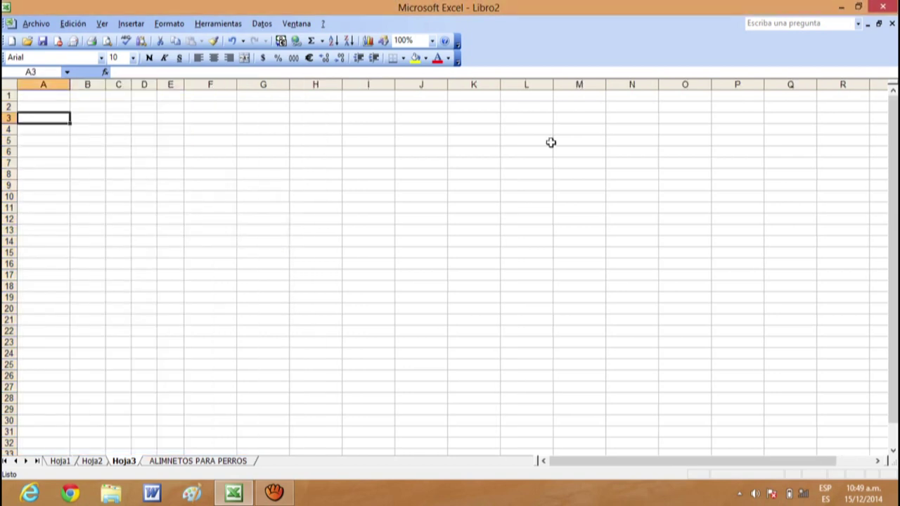
pyautogui.click(641, 140)
pyautogui.moveTo(95, 85); pyautogui.dragTo(172, 85)
pyautogui.rightClick(173, 86)
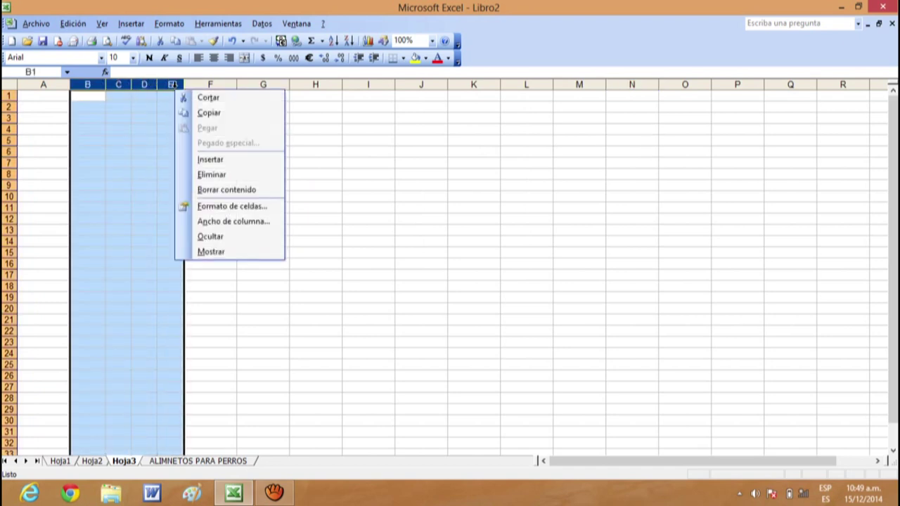
pyautogui.click(233, 222)
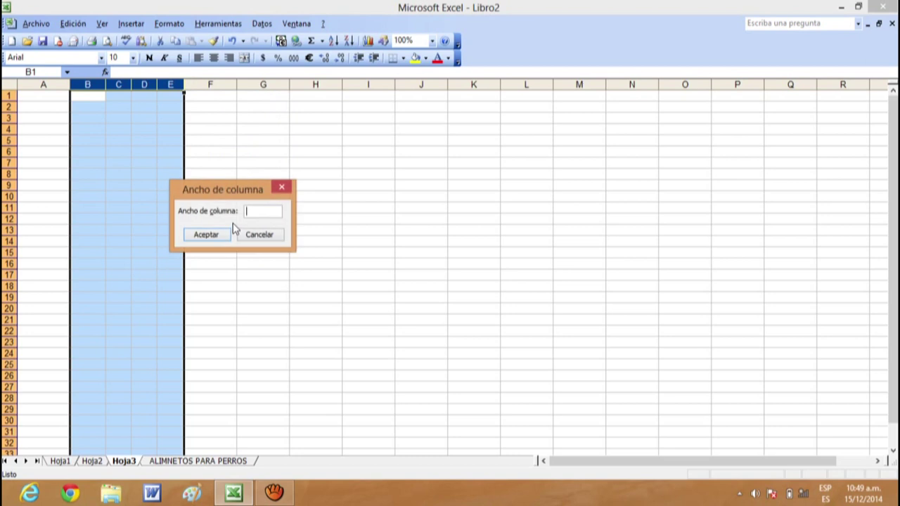
pyautogui.write('10')
pyautogui.write(',71')
pyautogui.press('Return')
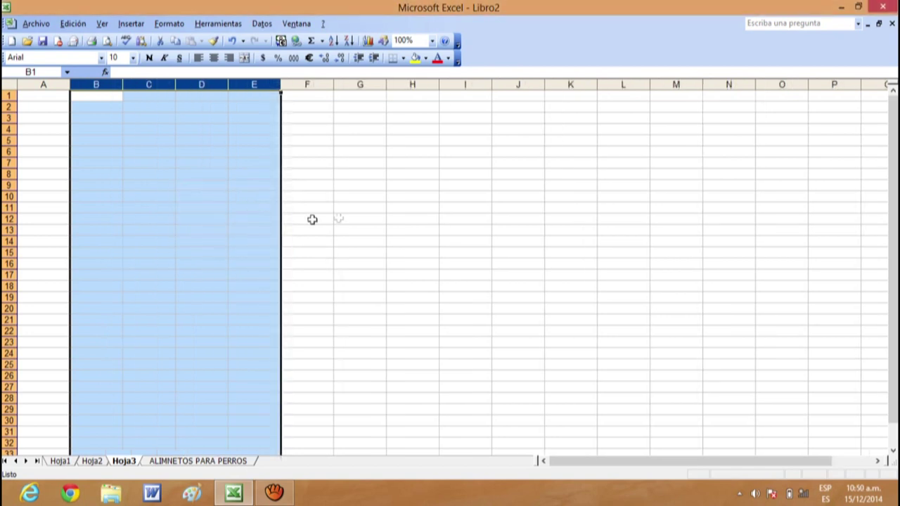
pyautogui.click(344, 218)
pyautogui.click(109, 111)
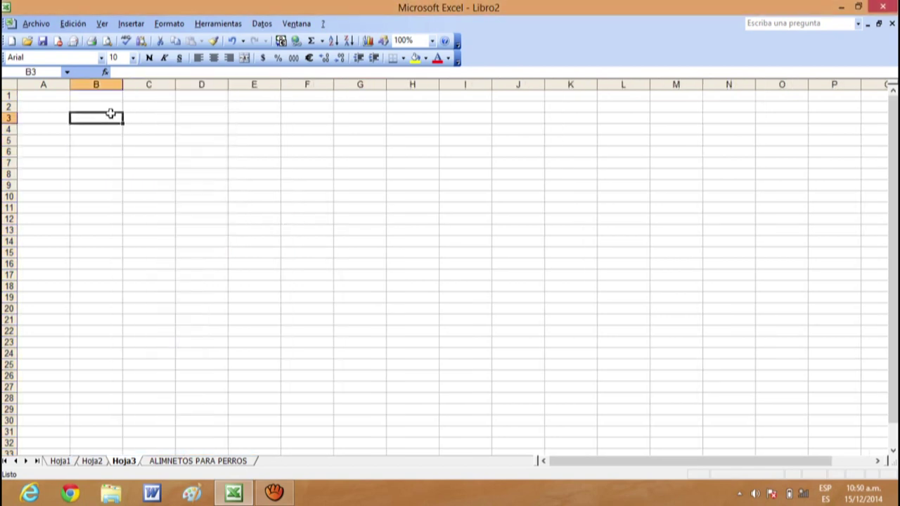
pyautogui.click(158, 107)
pyautogui.click(210, 106)
pyautogui.click(249, 116)
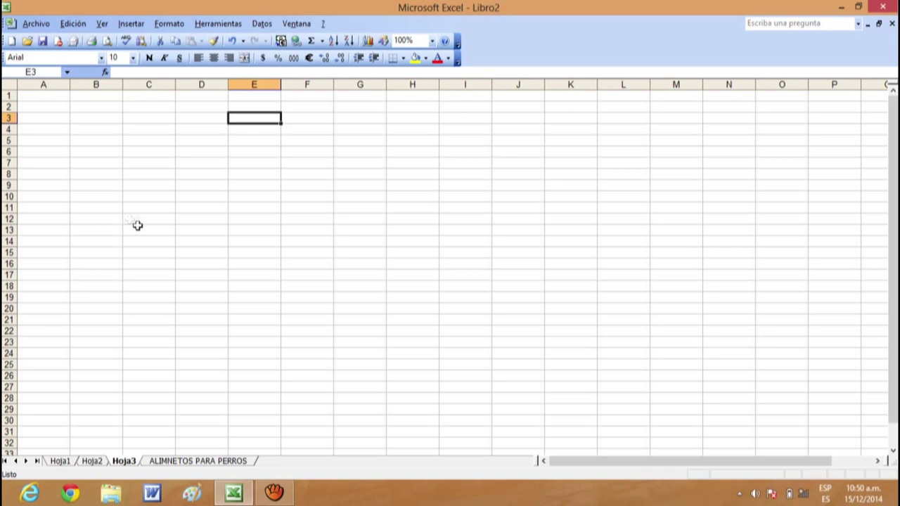
pyautogui.click(140, 141)
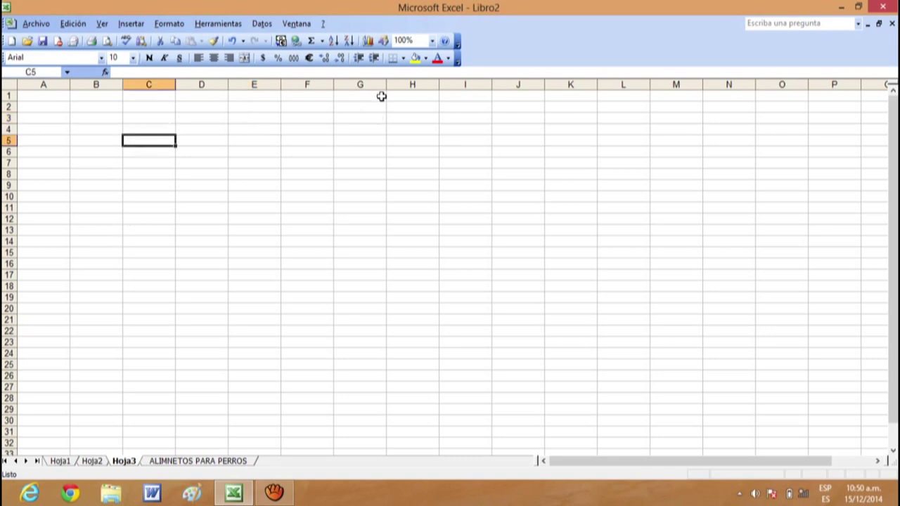
pyautogui.click(231, 165)
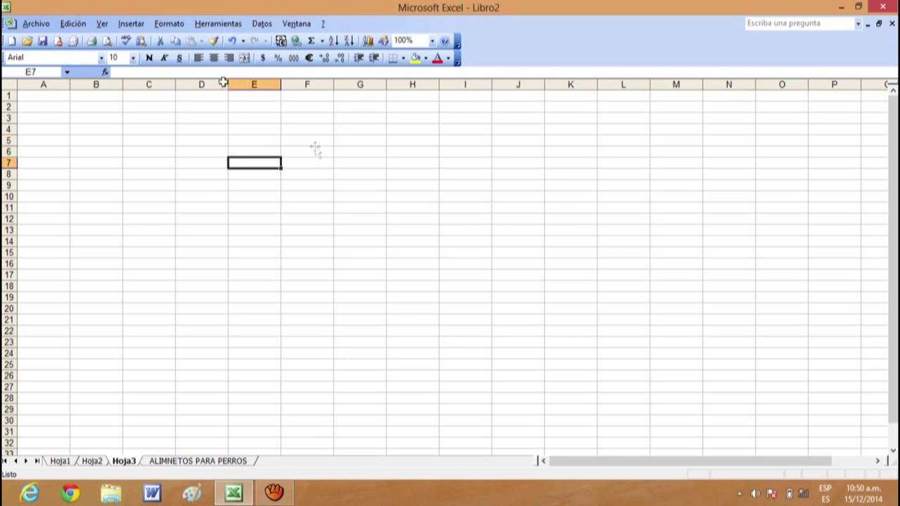
pyautogui.moveTo(179, 120); pyautogui.dragTo(267, 243)
pyautogui.moveTo(351, 174); pyautogui.dragTo(414, 175)
pyautogui.moveTo(77, 137); pyautogui.dragTo(278, 270)
pyautogui.moveTo(443, 184); pyautogui.dragTo(545, 302)
pyautogui.moveTo(650, 192); pyautogui.dragTo(762, 313)
pyautogui.moveTo(757, 160); pyautogui.dragTo(827, 251)
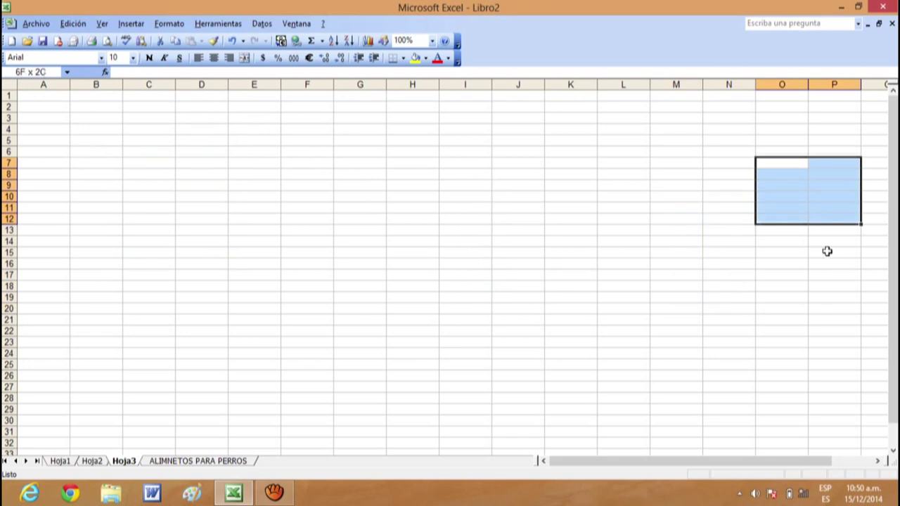
pyautogui.click(446, 217)
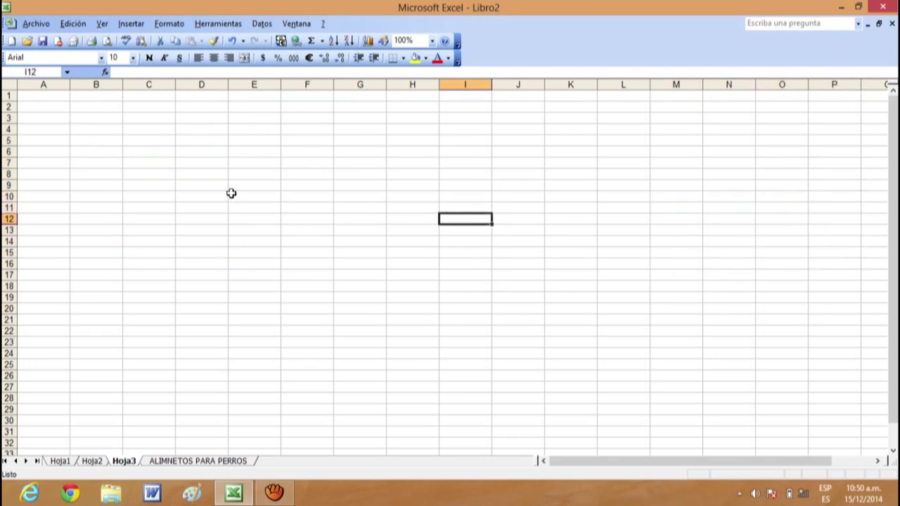
pyautogui.click(110, 107)
pyautogui.click(197, 169)
pyautogui.click(359, 140)
pyautogui.click(360, 239)
pyautogui.click(568, 150)
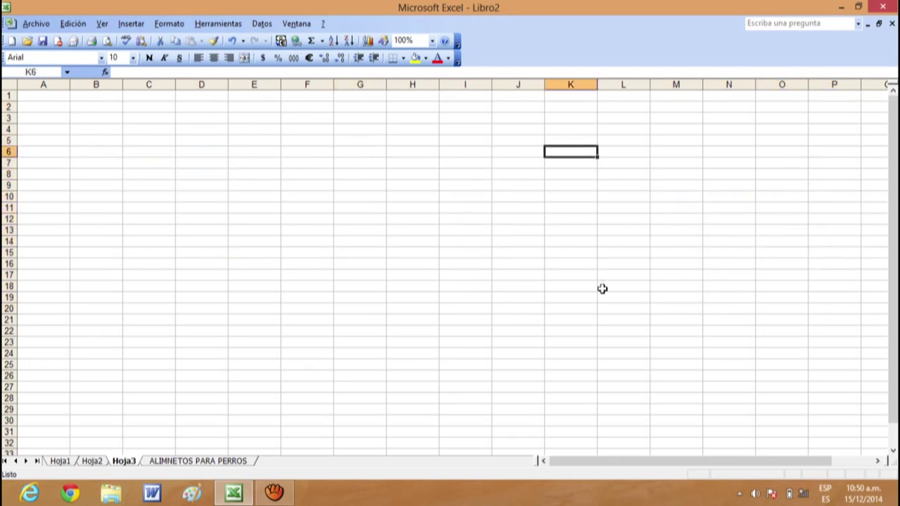
pyautogui.click(621, 273)
pyautogui.click(77, 116)
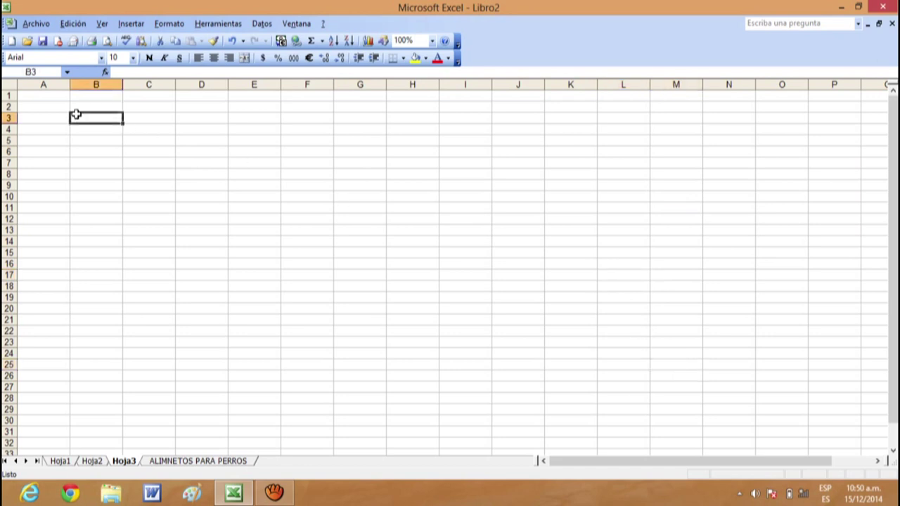
pyautogui.keyDown('ctrl'); pyautogui.click(140, 196); pyautogui.keyUp('ctrl')
pyautogui.keyDown('ctrl'); pyautogui.click(257, 114); pyautogui.keyUp('ctrl')
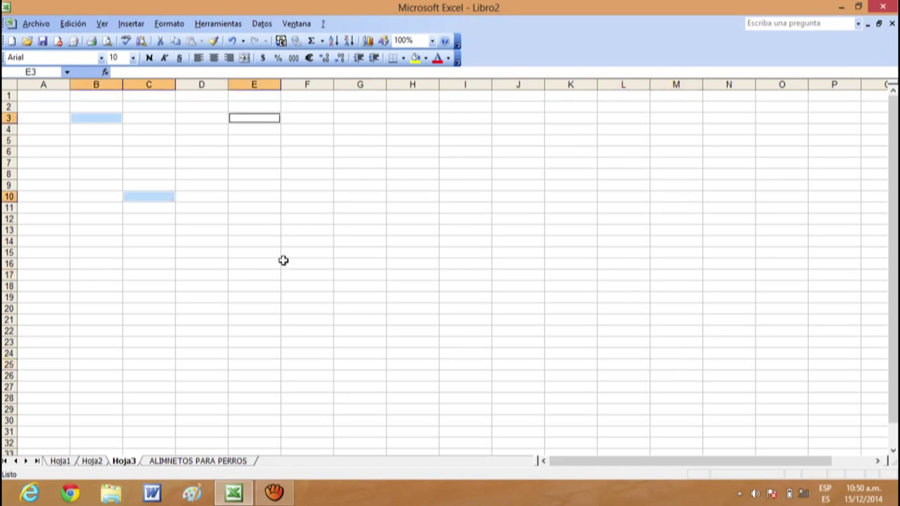
pyautogui.keyDown('ctrl'); pyautogui.click(288, 263); pyautogui.keyUp('ctrl')
pyautogui.keyDown('ctrl'); pyautogui.click(360, 163); pyautogui.keyUp('ctrl')
pyautogui.keyDown('ctrl'); pyautogui.click(412, 295); pyautogui.keyUp('ctrl')
pyautogui.keyDown('ctrl'); pyautogui.click(465, 174); pyautogui.keyUp('ctrl')
pyautogui.keyDown('ctrl'); pyautogui.click(518, 294); pyautogui.keyUp('ctrl')
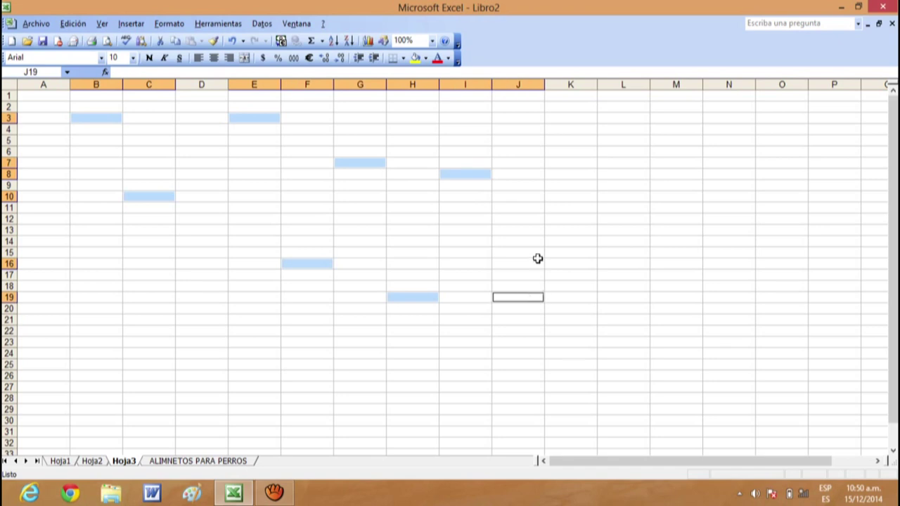
pyautogui.keyDown('ctrl'); pyautogui.click(682, 175); pyautogui.keyUp('ctrl')
pyautogui.keyDown('ctrl'); pyautogui.click(712, 329); pyautogui.keyUp('ctrl')
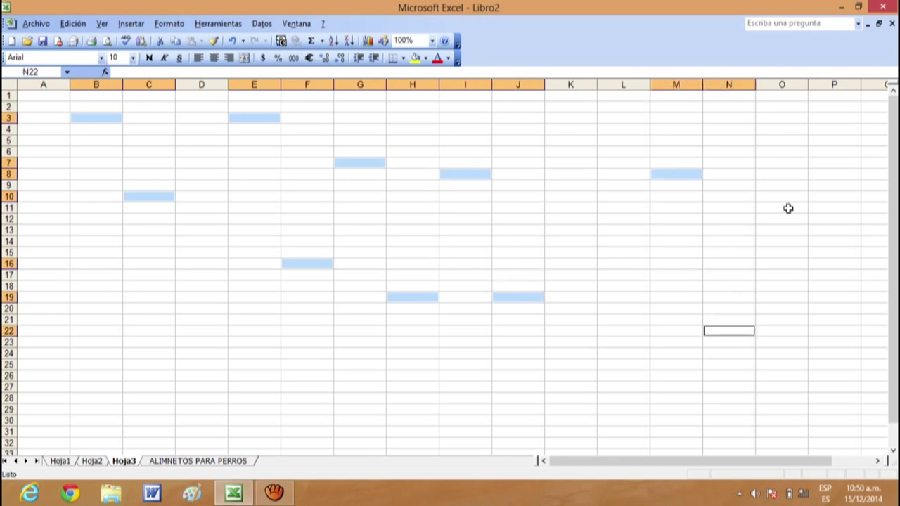
pyautogui.keyDown('ctrl'); pyautogui.click(802, 177); pyautogui.keyUp('ctrl')
pyautogui.keyDown('ctrl'); pyautogui.click(812, 368); pyautogui.keyUp('ctrl')
pyautogui.keyDown('ctrl'); pyautogui.click(672, 260); pyautogui.keyUp('ctrl')
pyautogui.keyDown('ctrl'); pyautogui.click(540, 373); pyautogui.keyUp('ctrl')
pyautogui.keyDown('ctrl'); pyautogui.click(428, 373); pyautogui.keyUp('ctrl')
pyautogui.keyDown('ctrl'); pyautogui.click(239, 351); pyautogui.keyUp('ctrl')
pyautogui.keyDown('ctrl'); pyautogui.click(145, 275); pyautogui.keyUp('ctrl')
pyautogui.keyDown('ctrl'); pyautogui.click(90, 187); pyautogui.keyUp('ctrl')
pyautogui.keyDown('ctrl'); pyautogui.click(78, 307); pyautogui.keyUp('ctrl')
pyautogui.keyDown('ctrl'); pyautogui.click(76, 391); pyautogui.keyUp('ctrl')
pyautogui.keyDown('ctrl'); pyautogui.click(253, 418); pyautogui.keyUp('ctrl')
pyautogui.keyDown('ctrl'); pyautogui.click(351, 420); pyautogui.keyUp('ctrl')
pyautogui.keyDown('ctrl'); pyautogui.click(336, 330); pyautogui.keyUp('ctrl')
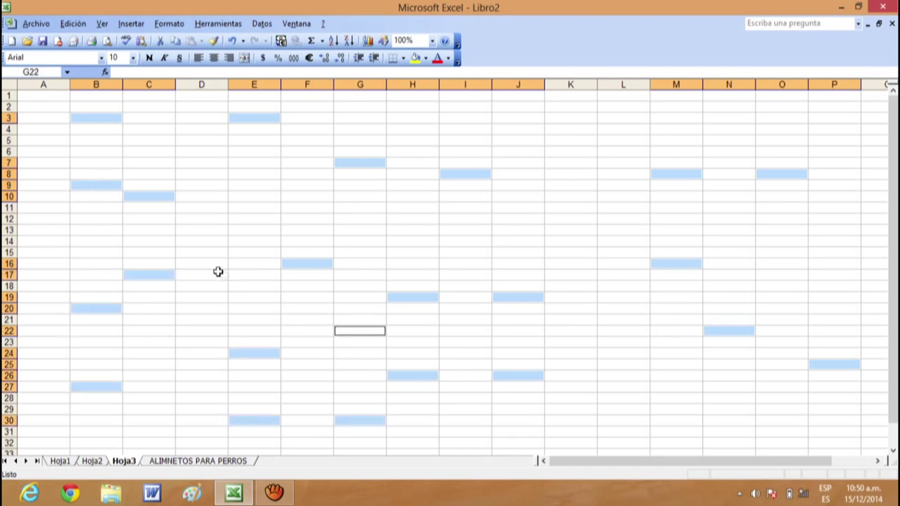
pyautogui.keyDown('ctrl'); pyautogui.click(217, 273); pyautogui.keyUp('ctrl')
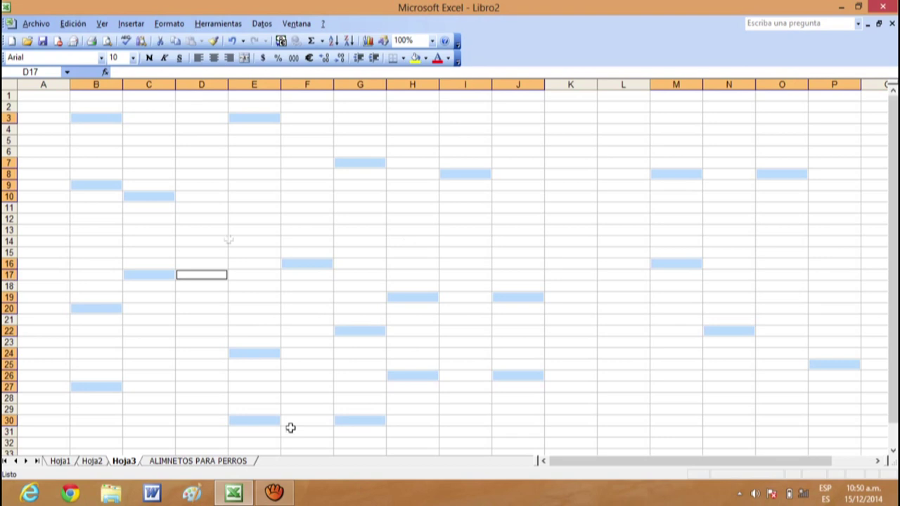
pyautogui.click(446, 119)
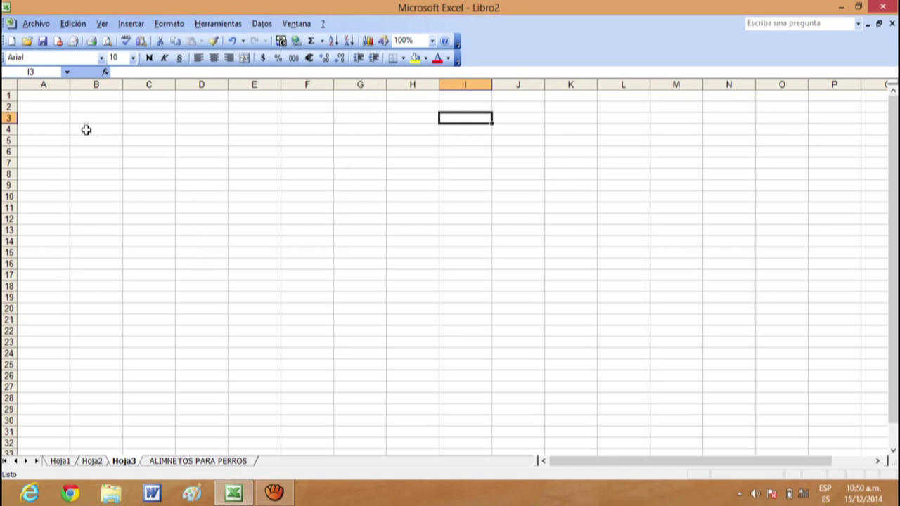
pyautogui.click(54, 85)
pyautogui.click(148, 85)
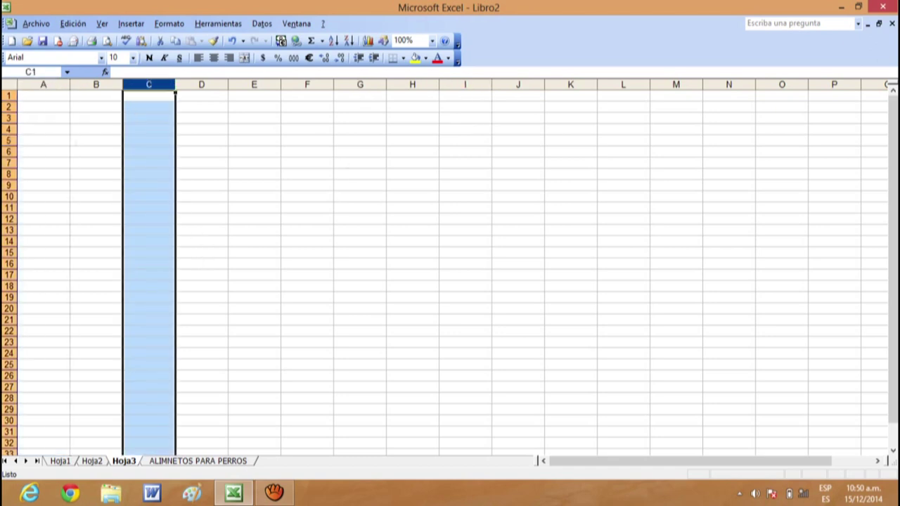
pyautogui.click(41, 84)
pyautogui.click(147, 84)
pyautogui.click(254, 84)
pyautogui.click(360, 84)
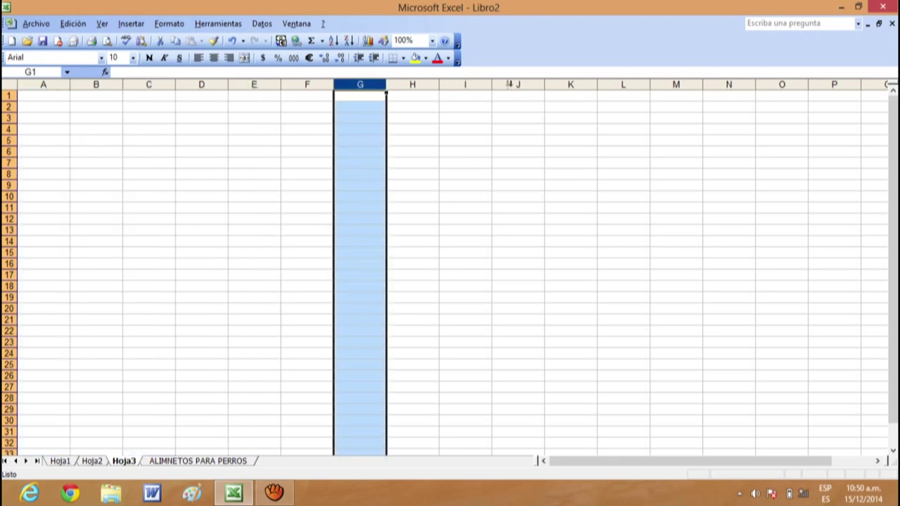
pyautogui.click(509, 85)
pyautogui.click(8, 151)
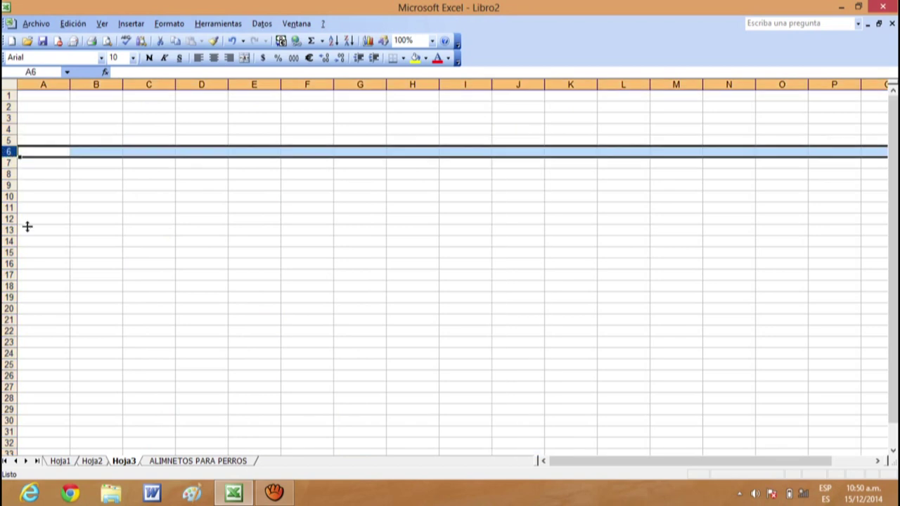
pyautogui.click(7, 95)
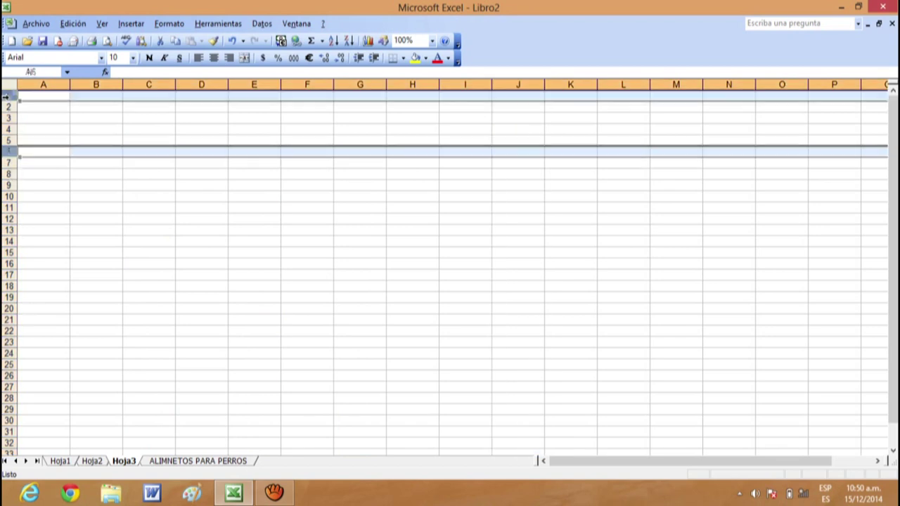
pyautogui.click(8, 118)
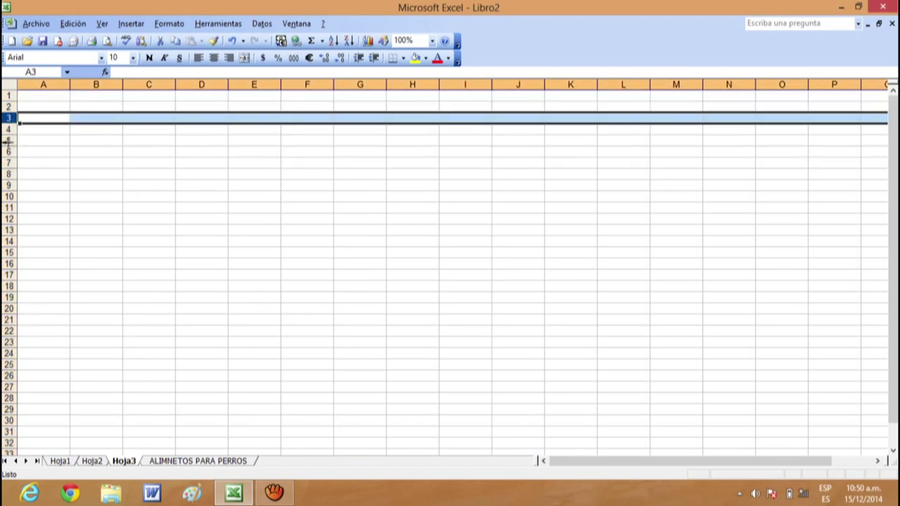
pyautogui.click(9, 140)
pyautogui.click(254, 252)
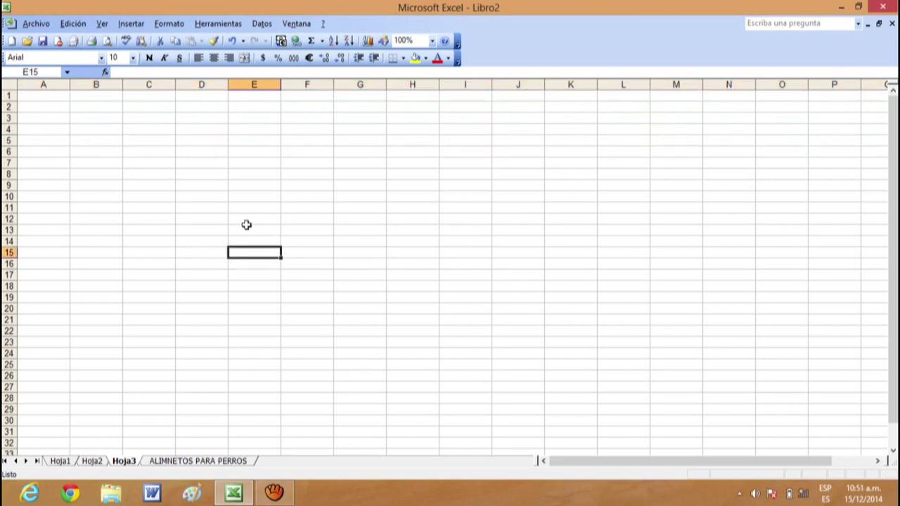
pyautogui.click(187, 185)
pyautogui.click(112, 140)
pyautogui.click(136, 231)
pyautogui.click(322, 163)
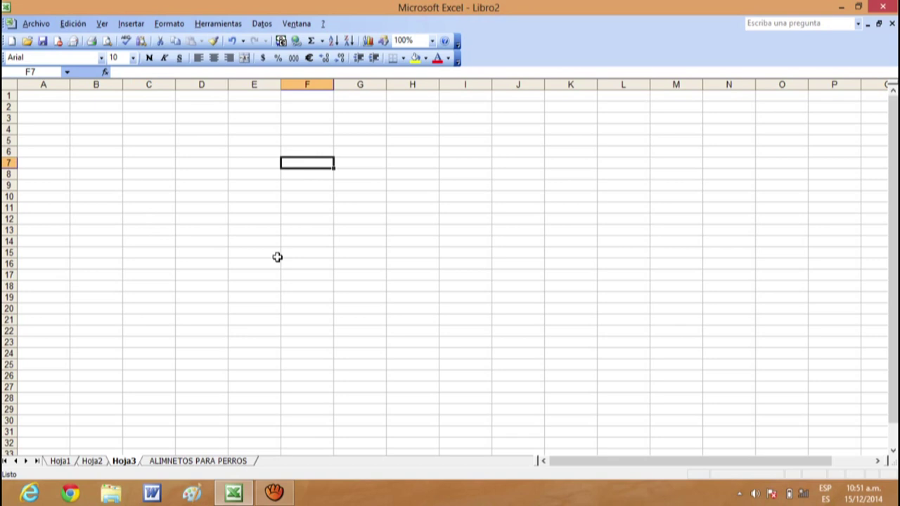
pyautogui.click(45, 85)
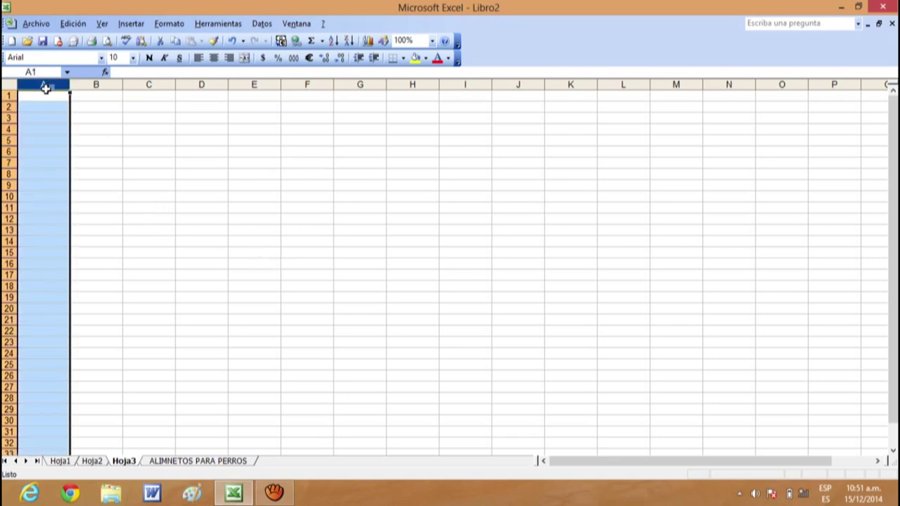
pyautogui.keyDown('ctrl'); pyautogui.click(153, 85); pyautogui.keyUp('ctrl')
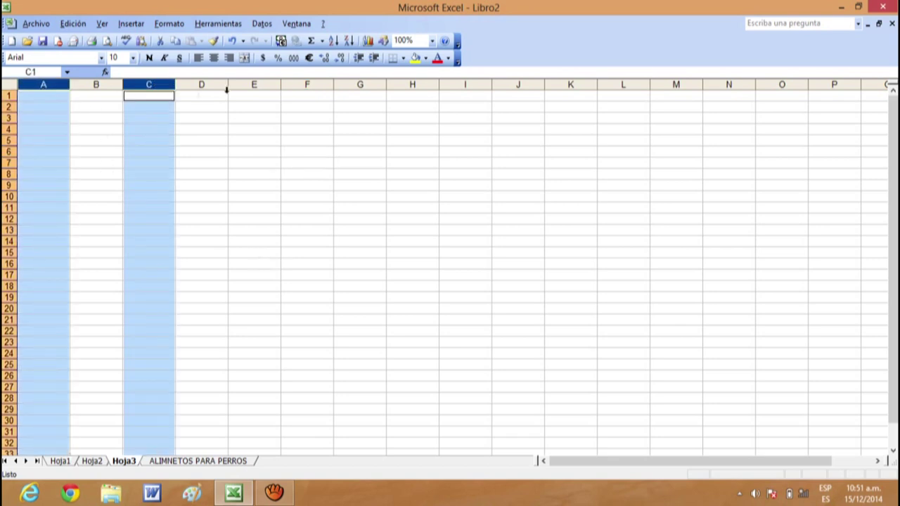
pyautogui.keyDown('ctrl'); pyautogui.click(249, 85); pyautogui.keyUp('ctrl')
pyautogui.keyDown('ctrl'); pyautogui.click(369, 86); pyautogui.keyUp('ctrl')
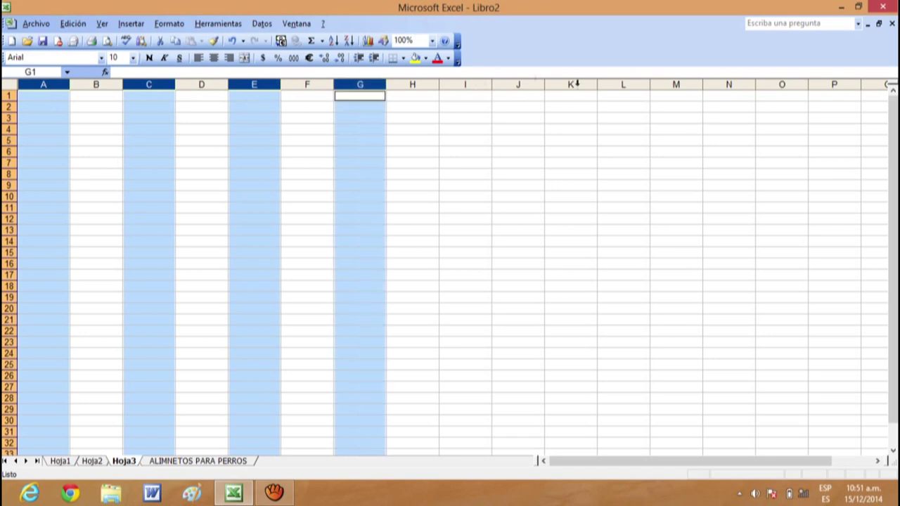
pyautogui.keyDown('ctrl'); pyautogui.click(575, 84); pyautogui.keyUp('ctrl')
pyautogui.keyDown('ctrl'); pyautogui.click(10, 151); pyautogui.keyUp('ctrl')
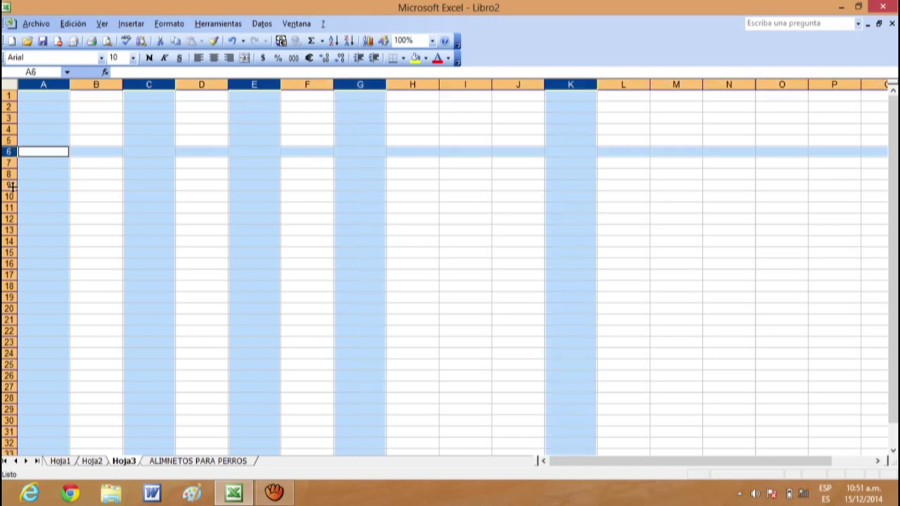
pyautogui.keyDown('ctrl'); pyautogui.click(10, 230); pyautogui.keyUp('ctrl')
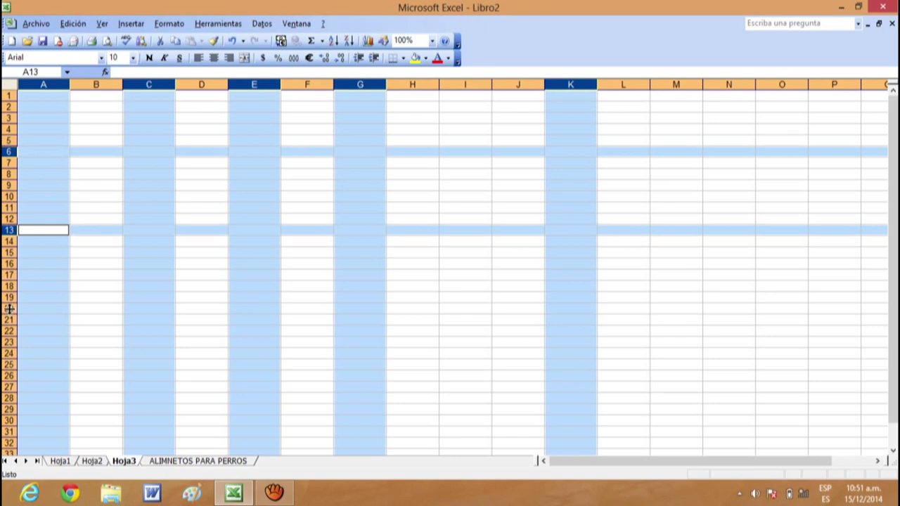
pyautogui.keyDown('ctrl'); pyautogui.click(9, 307); pyautogui.keyUp('ctrl')
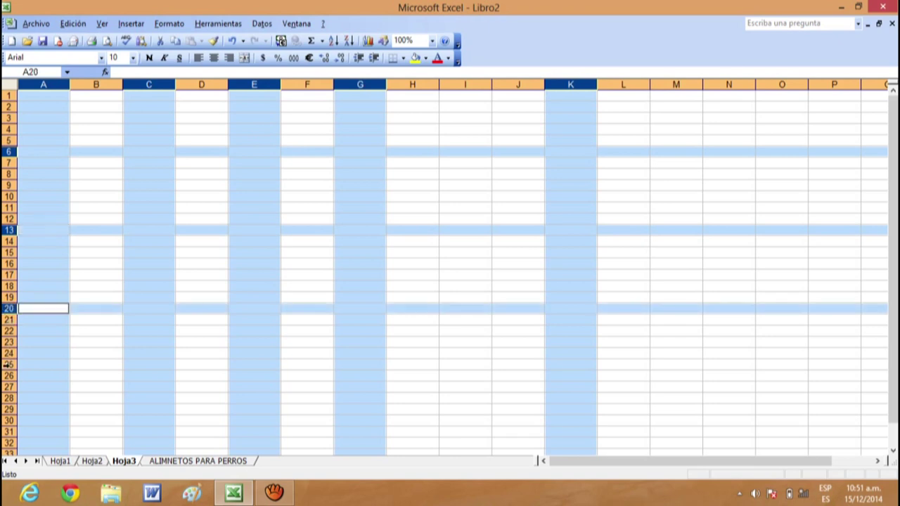
pyautogui.keyDown('ctrl'); pyautogui.click(9, 364); pyautogui.keyUp('ctrl')
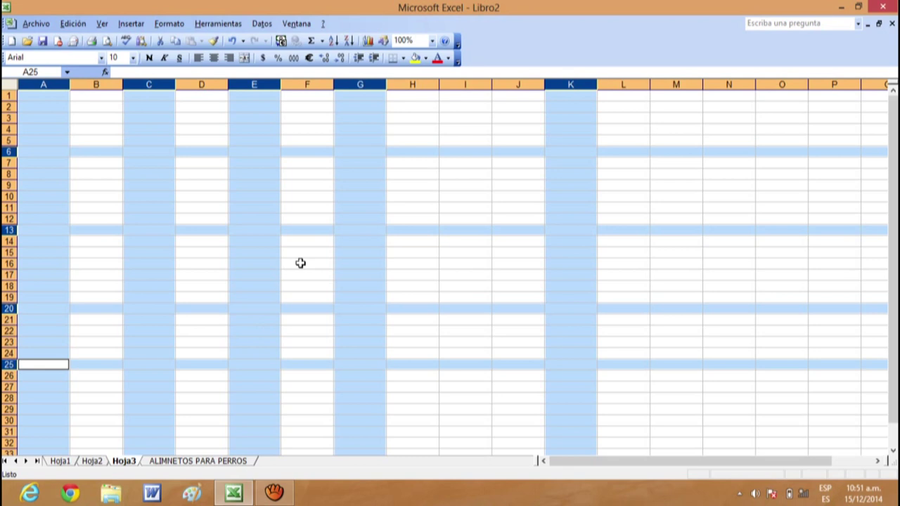
pyautogui.click(450, 185)
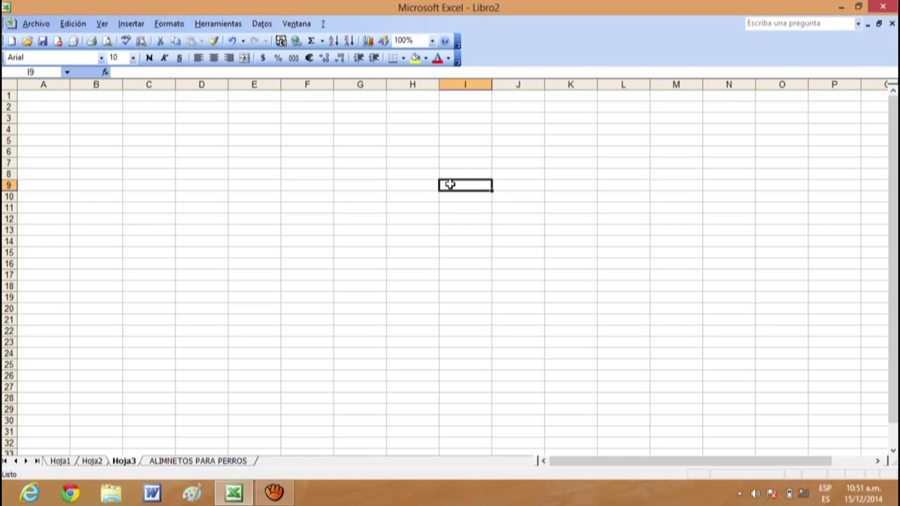
pyautogui.click(236, 163)
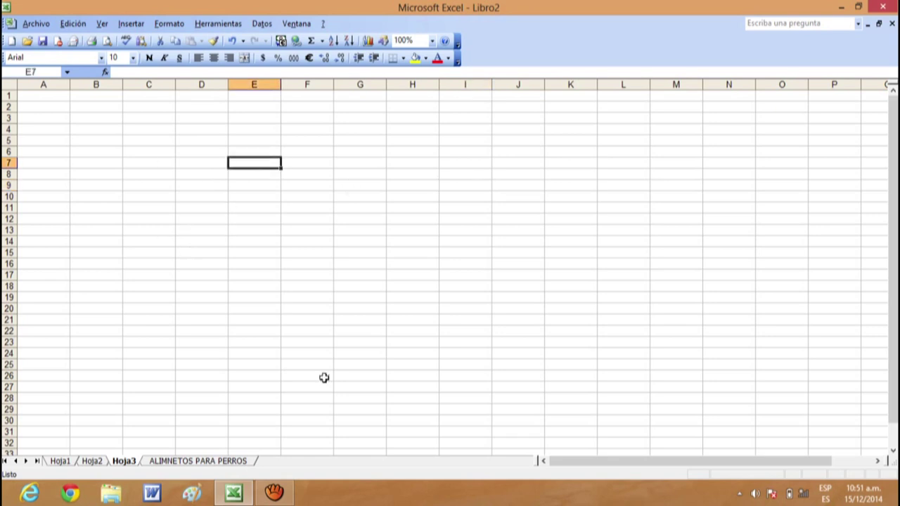
# Dismiss the aTube Catcher windows and return to the Libro2 workbook in Excel.
pyautogui.click(273, 492)
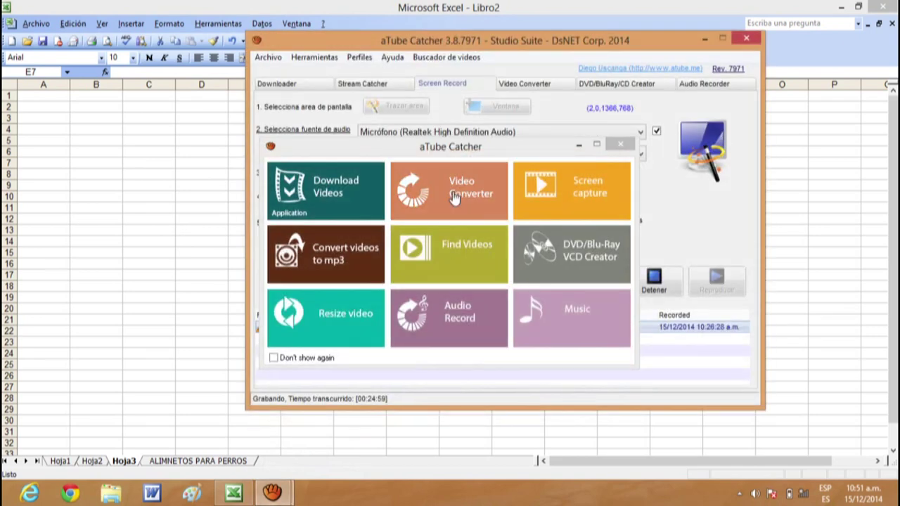
pyautogui.click(578, 144)
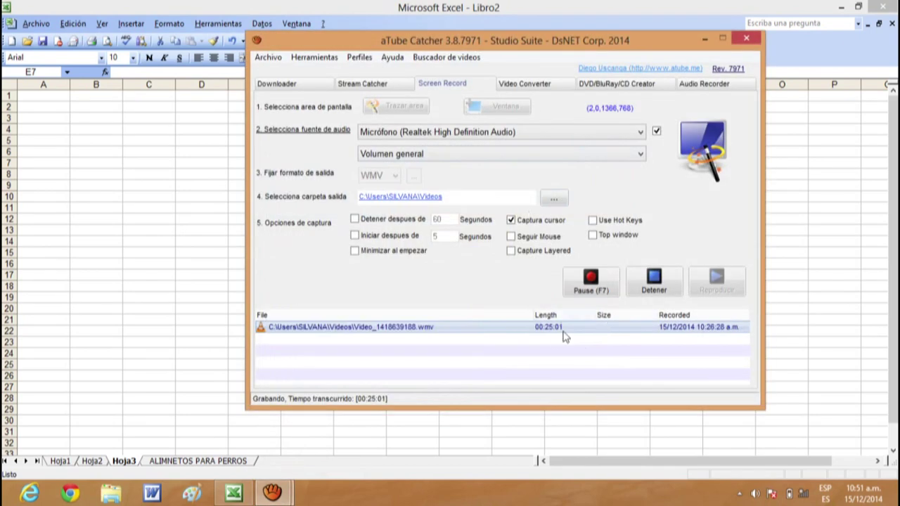
pyautogui.click(704, 39)
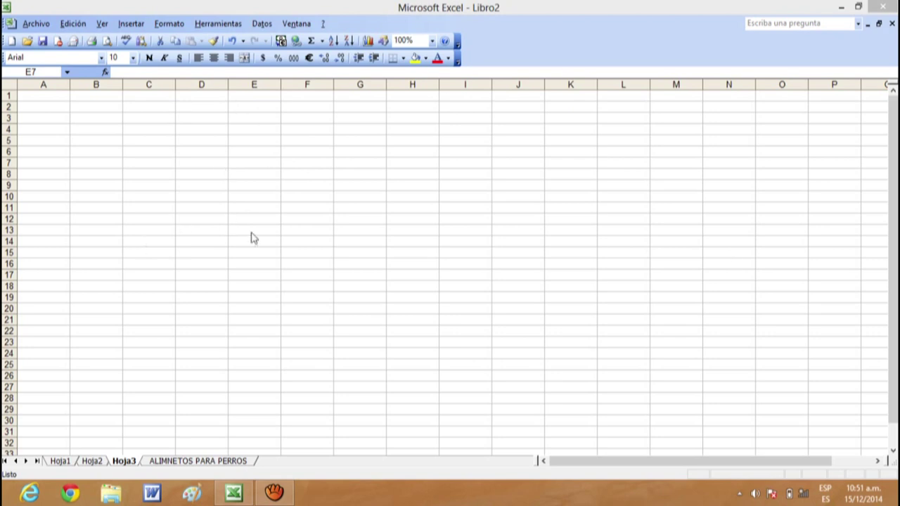
# Delete sheets Hoja3, Hoja2 and Hoja1, leaving only ALIMNETOS PARA PERROS.
pyautogui.click(130, 461)
pyautogui.click(186, 327)
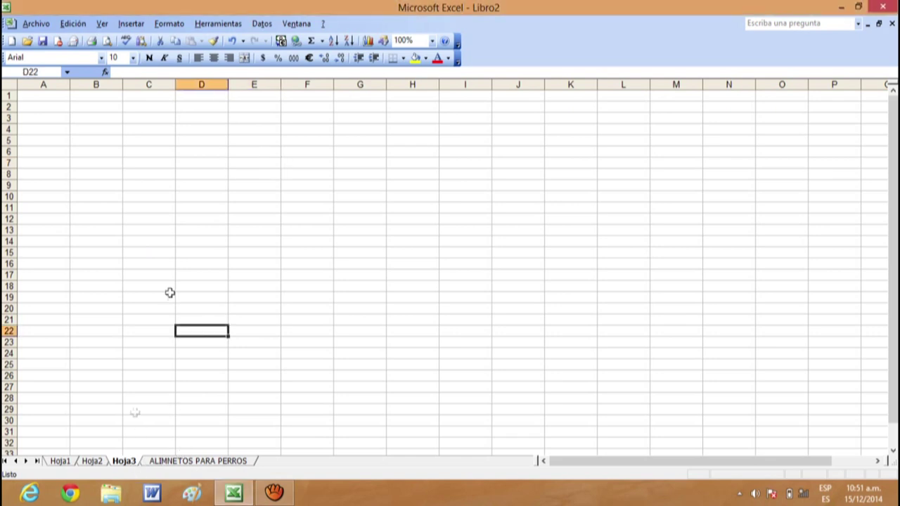
pyautogui.moveTo(95, 331); pyautogui.dragTo(96, 341)
pyautogui.click(116, 453)
pyautogui.rightClick(131, 463)
pyautogui.click(126, 464)
pyautogui.rightClick(128, 464)
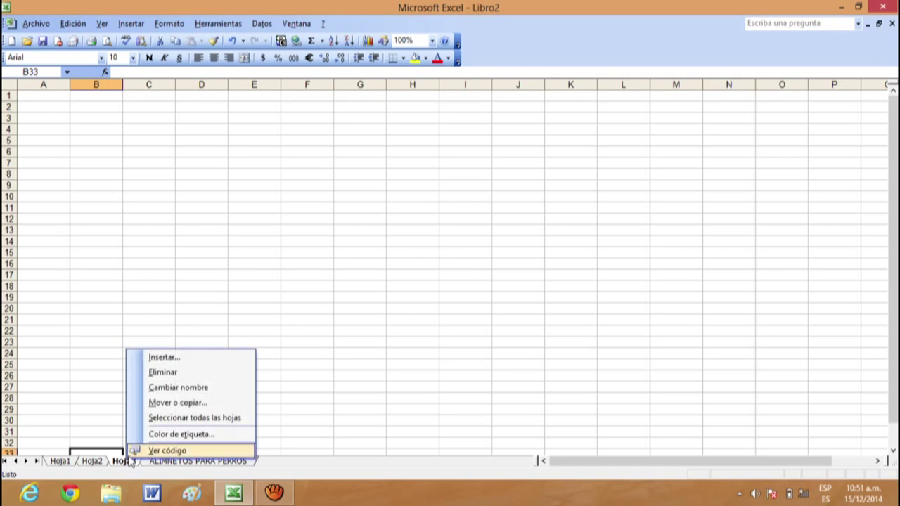
pyautogui.click(168, 372)
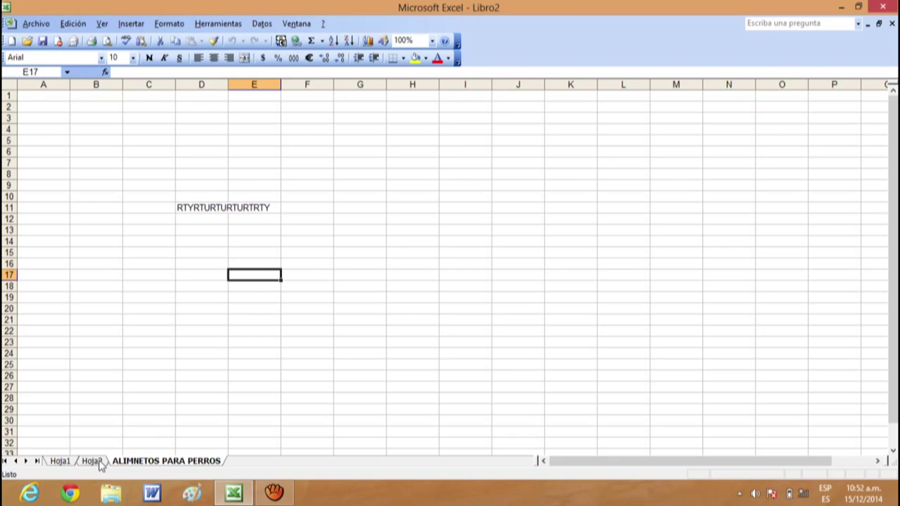
pyautogui.rightClick(100, 462)
pyautogui.click(166, 372)
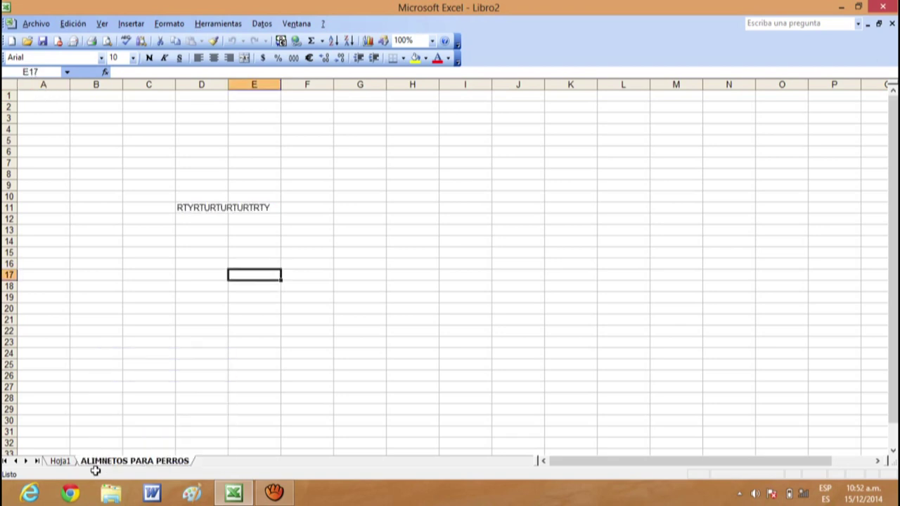
pyautogui.rightClick(60, 462)
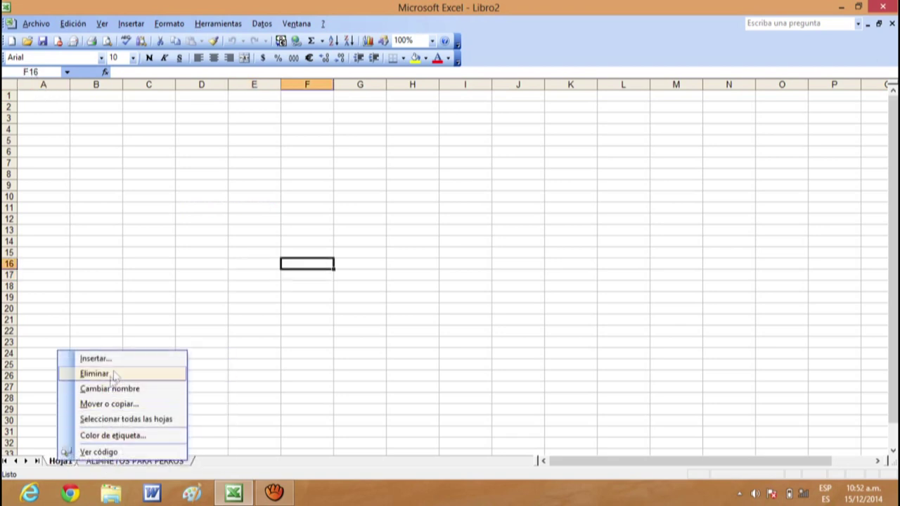
pyautogui.click(140, 371)
# Clear the stray text from cell D11.
pyautogui.click(226, 207)
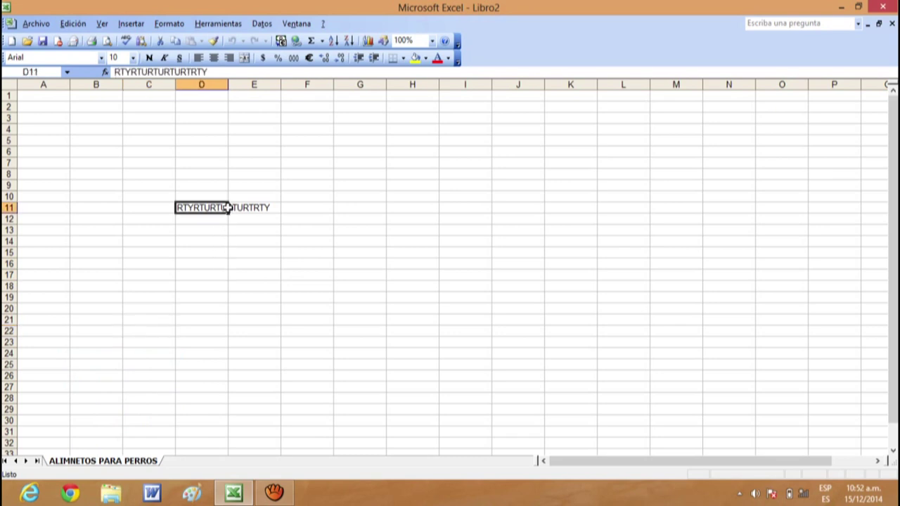
pyautogui.press('Delete')
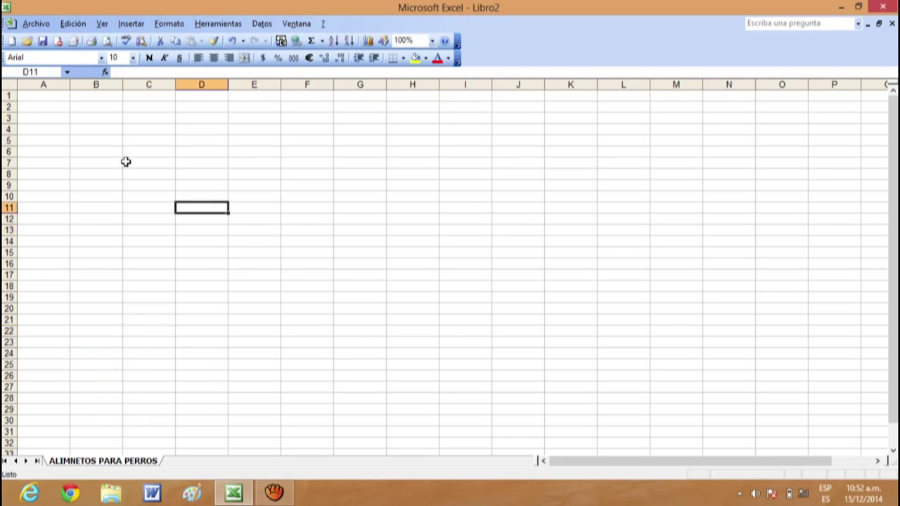
pyautogui.click(163, 99)
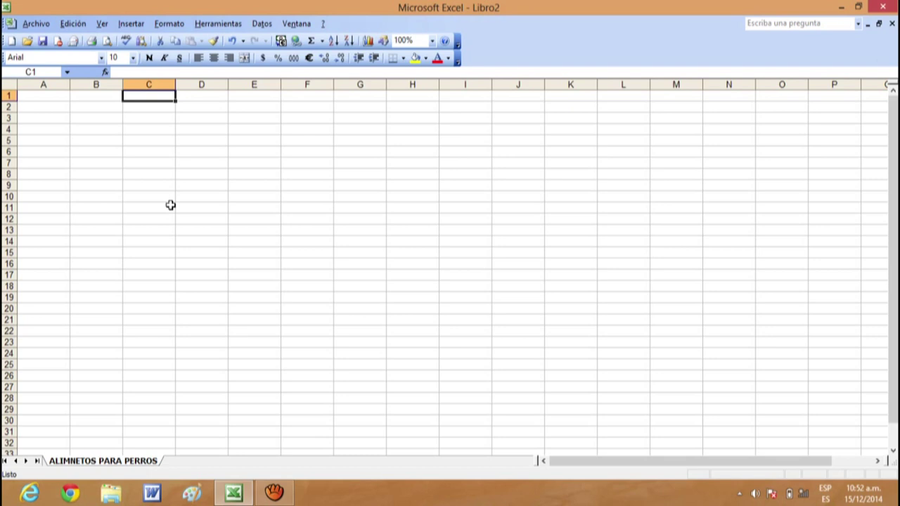
# Type the title 'Lista de productos' into cell C1.
pyautogui.press('capslock')
pyautogui.write('Lista de  ')
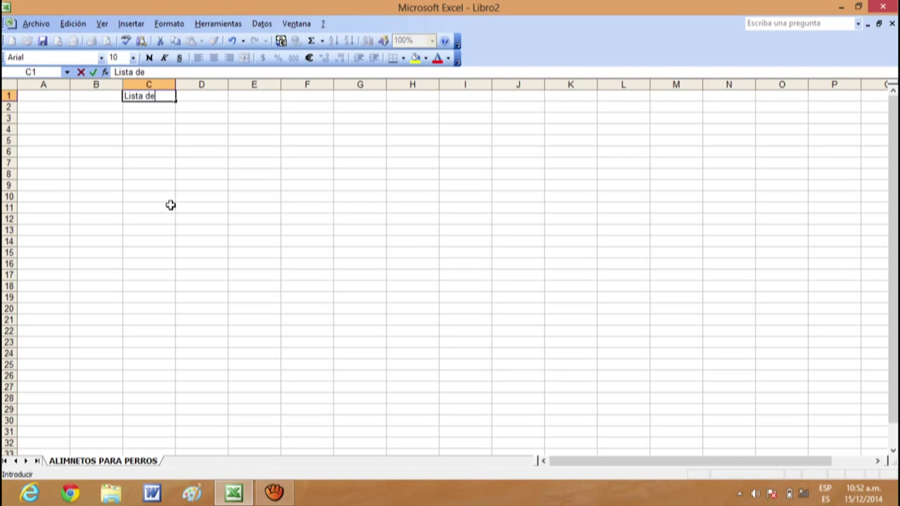
pyautogui.write('productos')
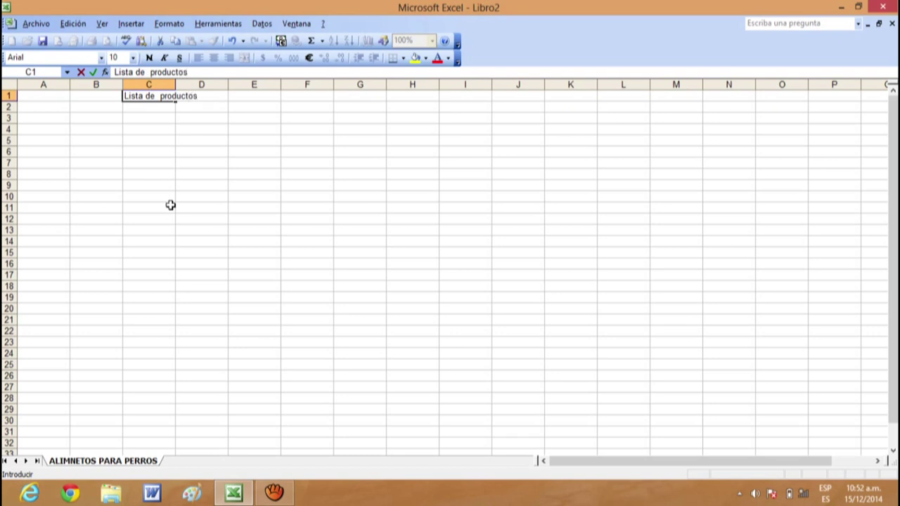
pyautogui.press('Return')
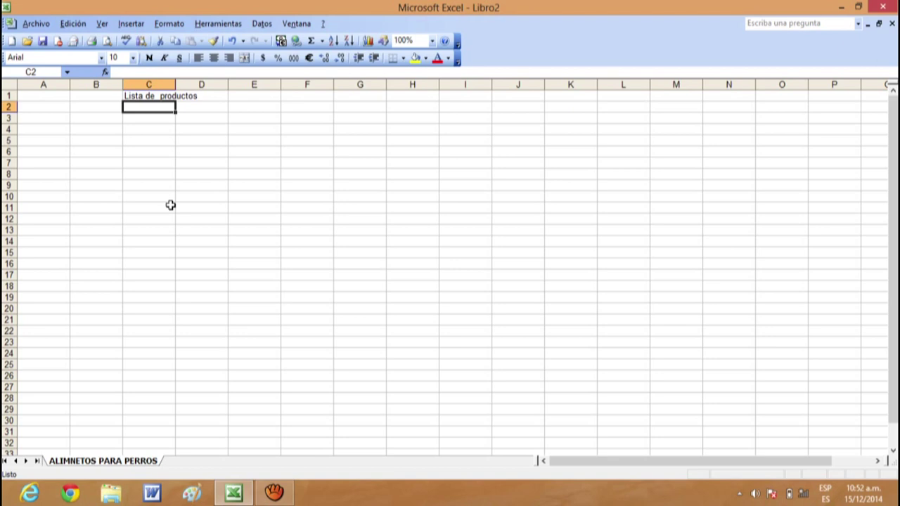
# Enter the header 'Marcas' in A2, correcting a mistyped first attempt.
pyautogui.press('capslock')
pyautogui.press('Left')
pyautogui.press('Left')
pyautogui.write('M')
pyautogui.press('Return')
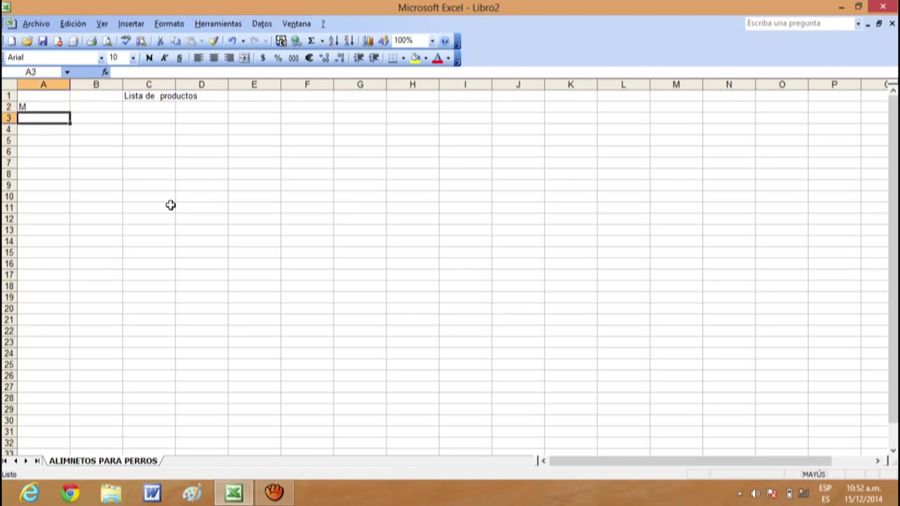
pyautogui.press('capslock')
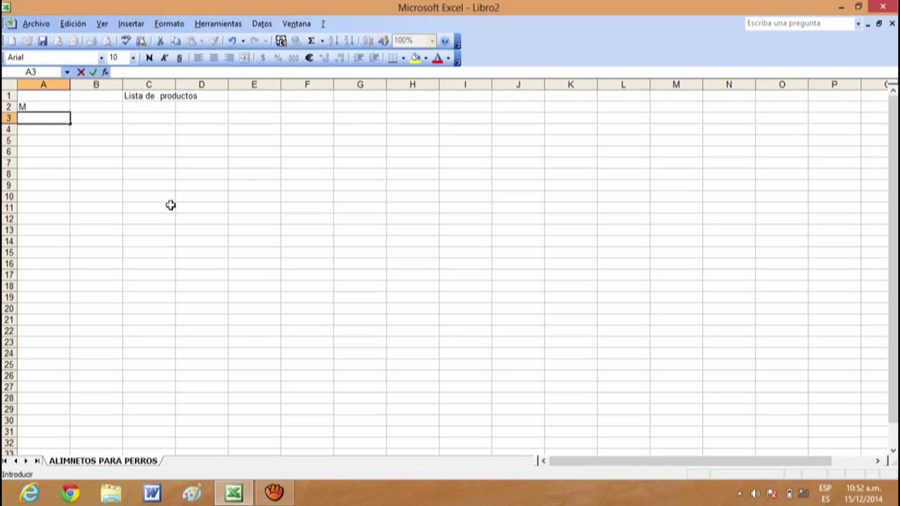
pyautogui.press('Up')
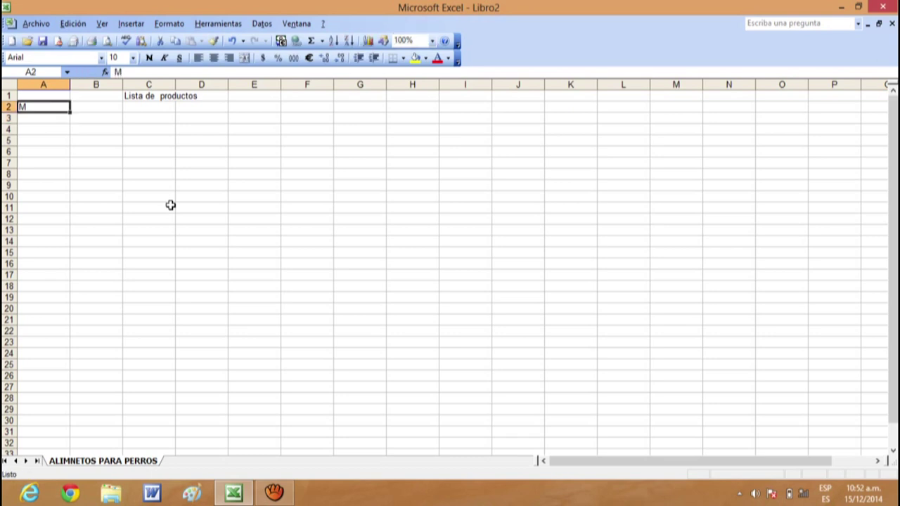
pyautogui.write('a')
pyautogui.press('BackSpace')
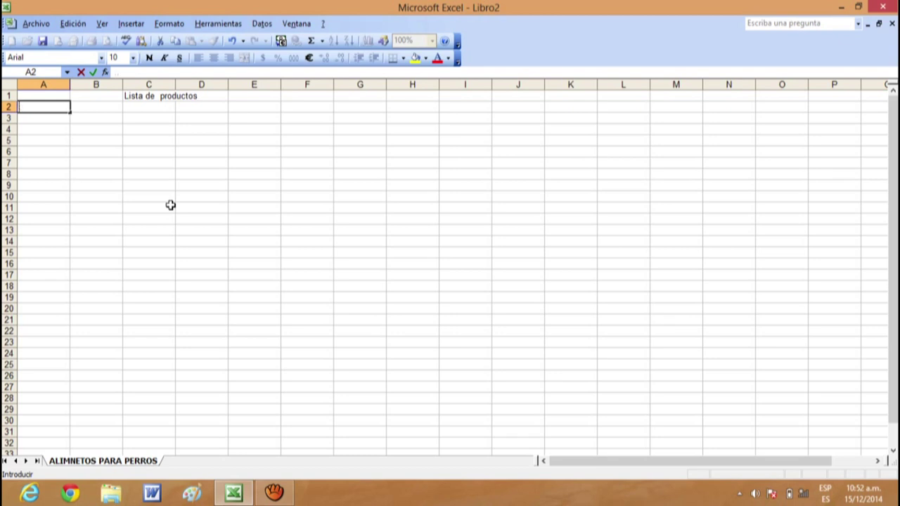
pyautogui.press('capslock')
pyautogui.write('M')
pyautogui.press('capslock')
pyautogui.write('arcas')
pyautogui.press('Return')
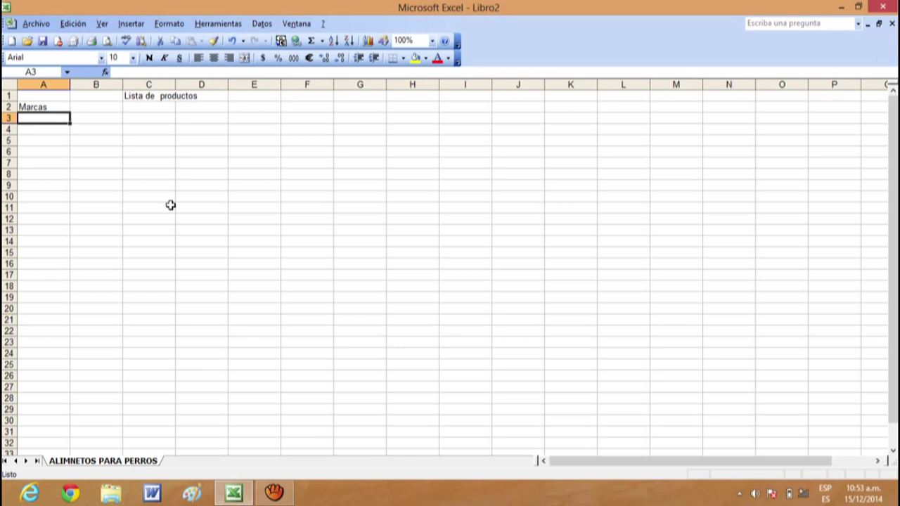
pyautogui.press('Up')
pyautogui.press('Right')
pyautogui.press('Left')
pyautogui.press('Down')
pyautogui.press('Down')
pyautogui.press('Down')
pyautogui.press('Down')
pyautogui.press('Down')
pyautogui.press('Down')
pyautogui.press('Up')
pyautogui.press('Up')
pyautogui.press('Up')
pyautogui.press('Up')
pyautogui.press('Up')
pyautogui.press('Up')
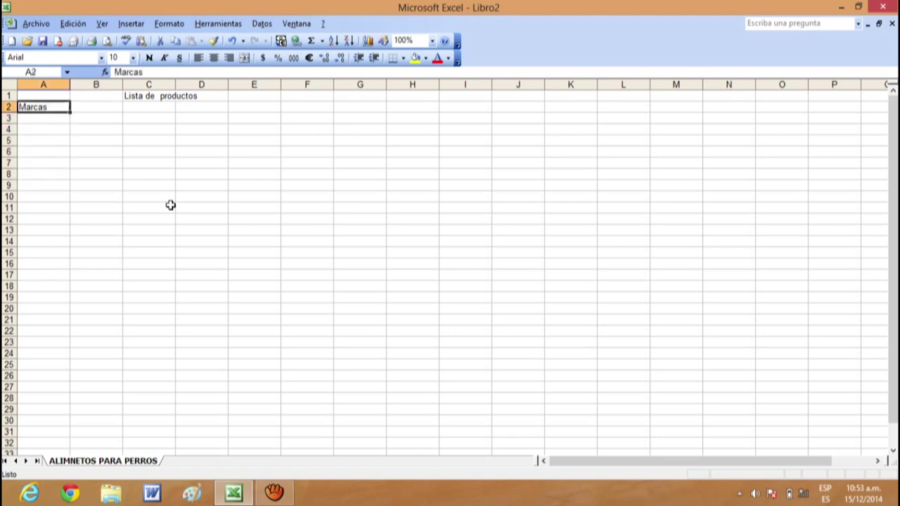
pyautogui.press('Right')
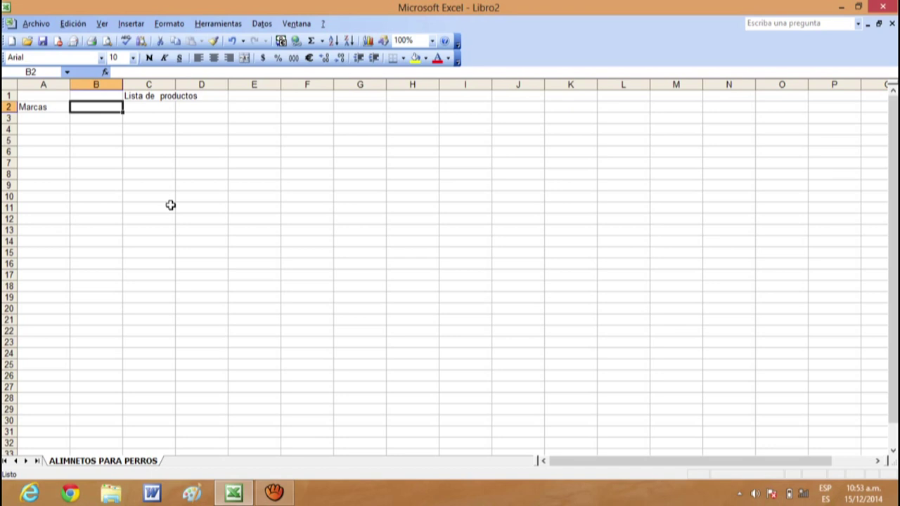
# Type the headers 'Peso' in B2 and 'Precio' in C2.
pyautogui.press('capslock')
pyautogui.write('P')
pyautogui.press('capslock')
pyautogui.write('eso')
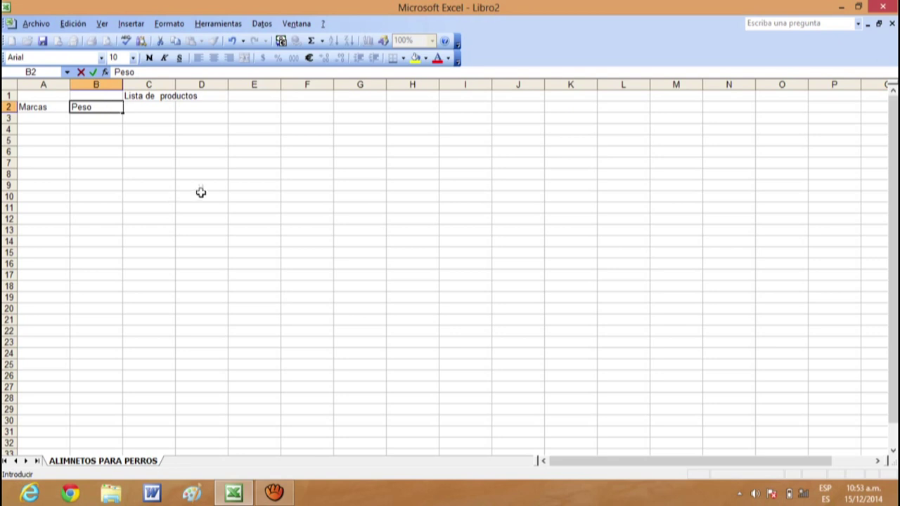
pyautogui.click(132, 106)
pyautogui.press('Return')
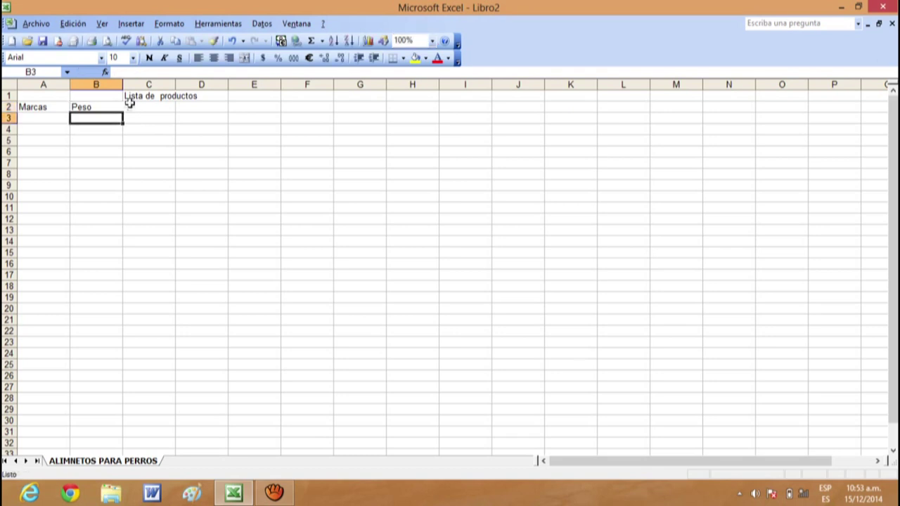
pyautogui.click(126, 110)
pyautogui.press('capslock')
pyautogui.write('Precio')
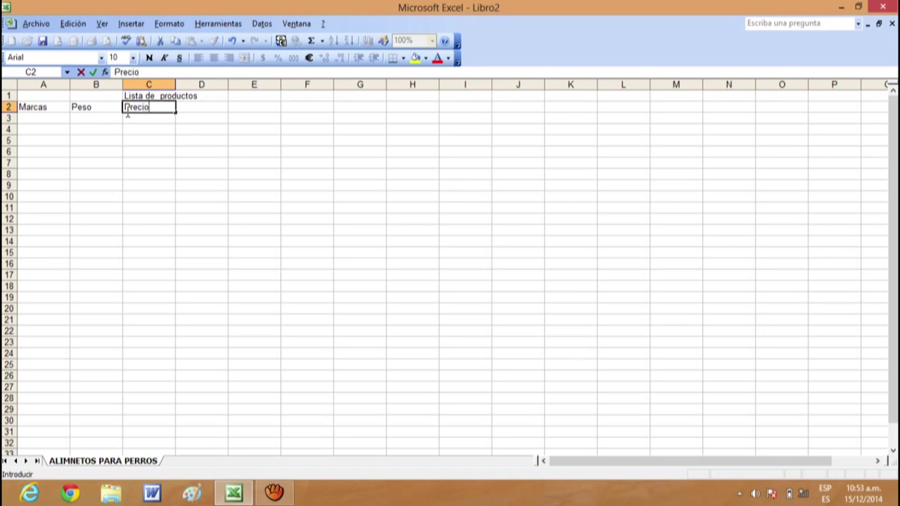
pyautogui.press('Return')
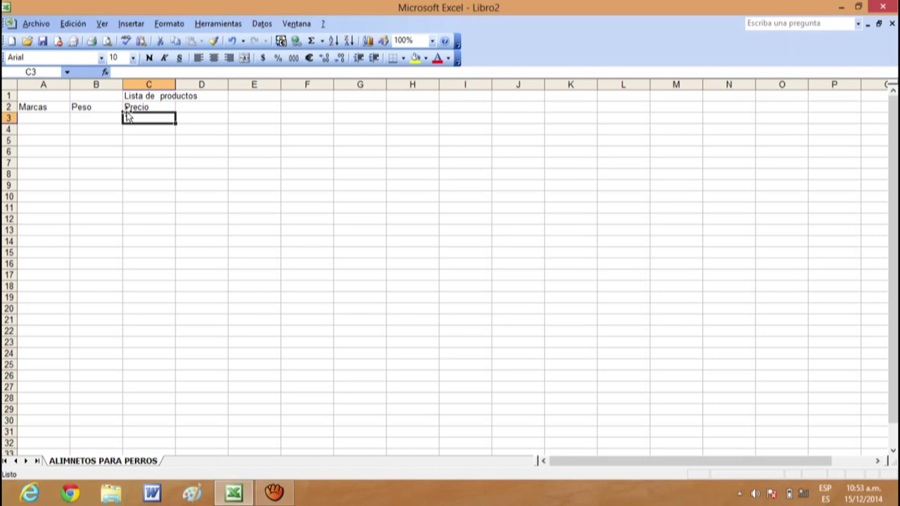
# Try out selections below the headers, including the block A3:F25, then clear them.
pyautogui.click(21, 120)
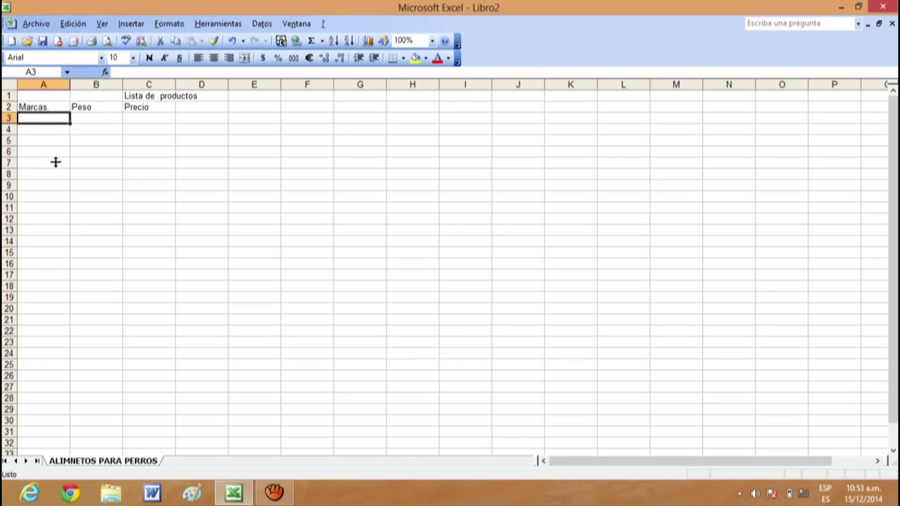
pyautogui.click(94, 138)
pyautogui.moveTo(43, 108); pyautogui.dragTo(124, 106)
pyautogui.moveTo(42, 118); pyautogui.dragTo(289, 369)
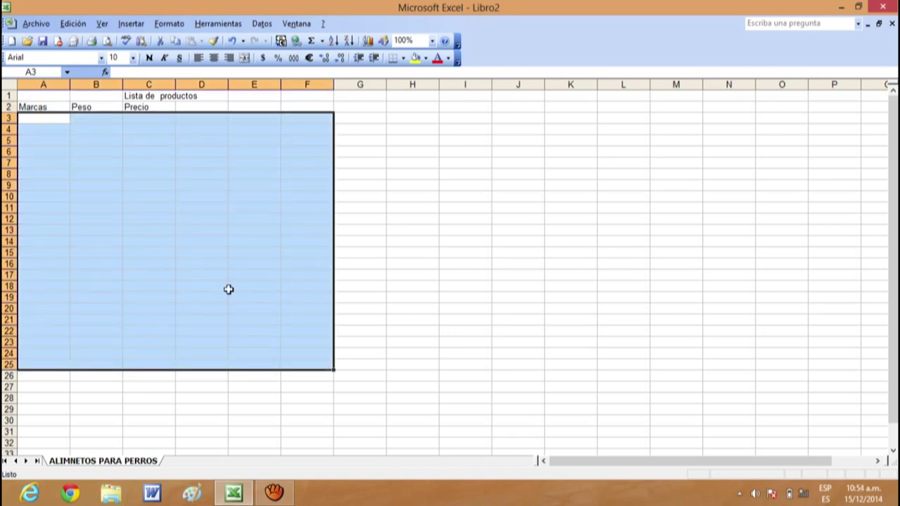
pyautogui.click(45, 105)
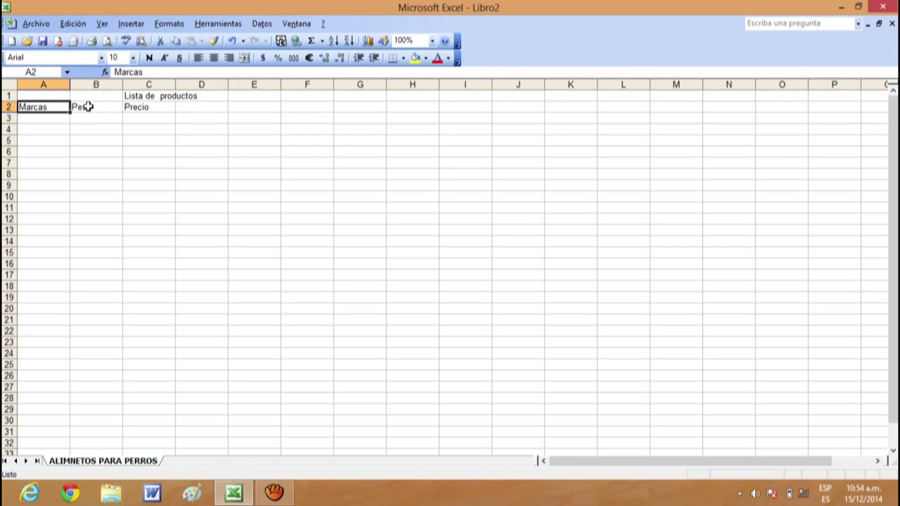
pyautogui.click(142, 192)
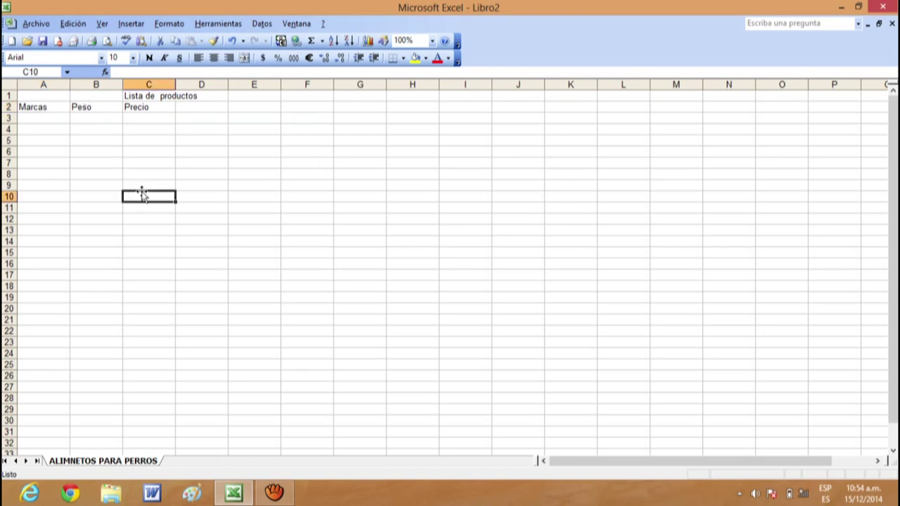
pyautogui.click(235, 130)
# Select the whole header row 2 and open the Insertar menu.
pyautogui.click(9, 107)
pyautogui.click(149, 174)
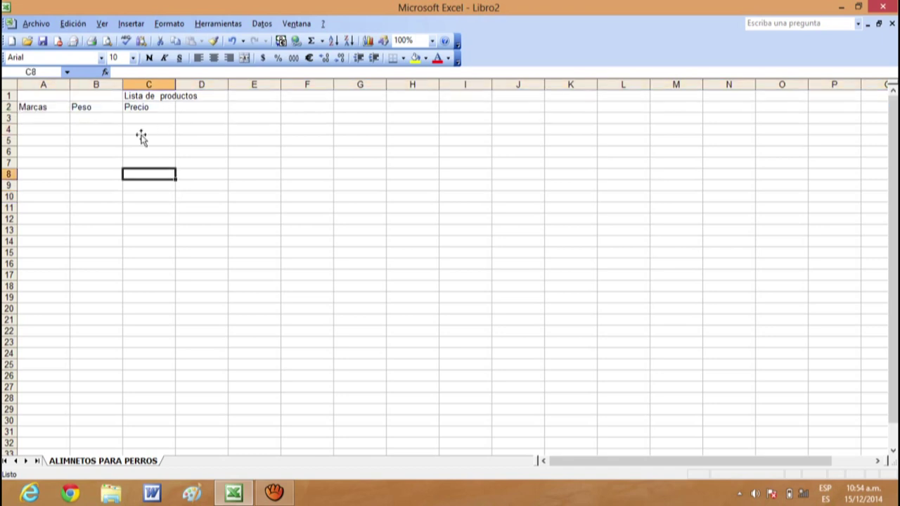
pyautogui.click(149, 90)
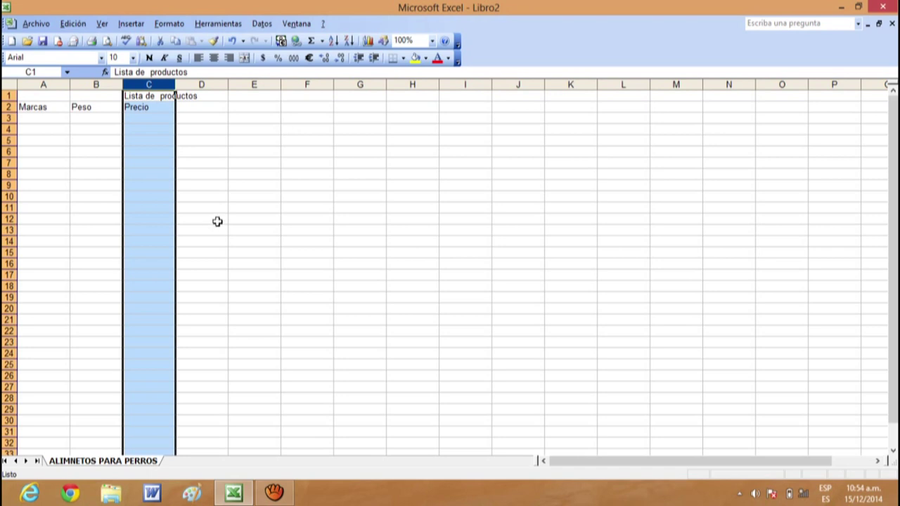
pyautogui.click(215, 220)
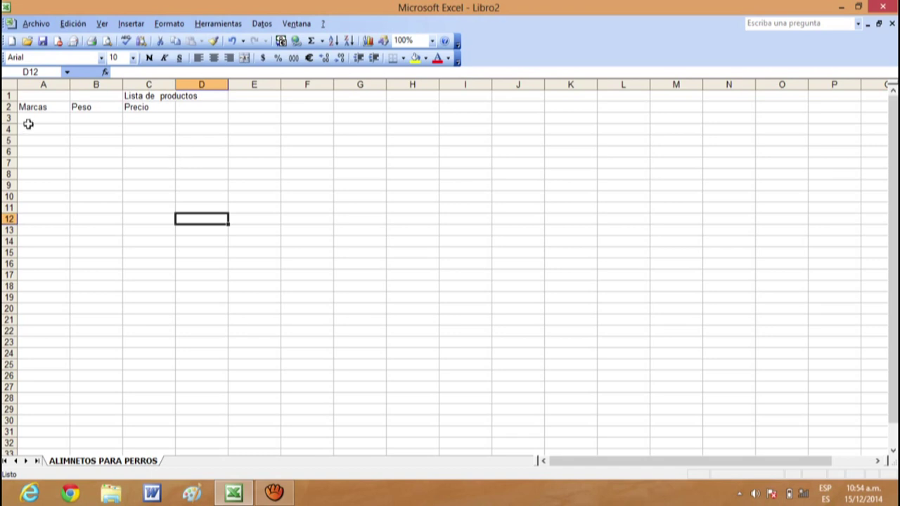
pyautogui.click(10, 109)
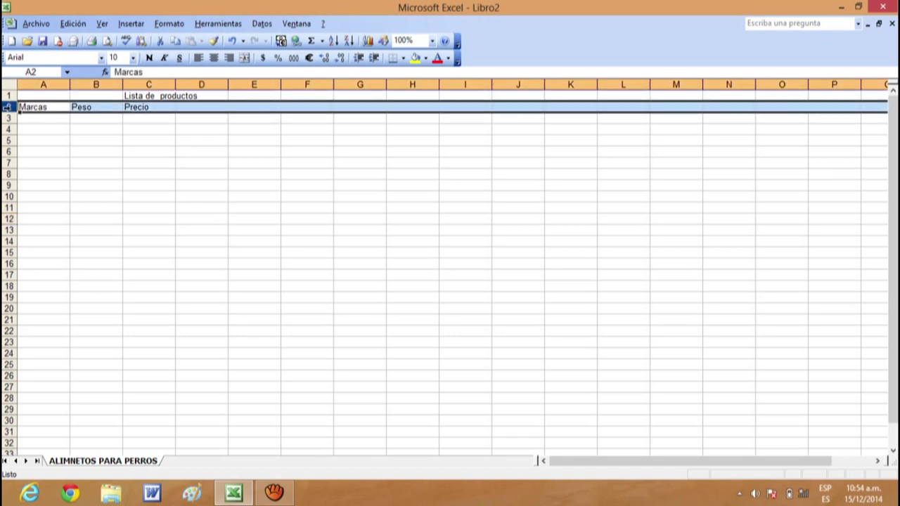
pyautogui.click(133, 26)
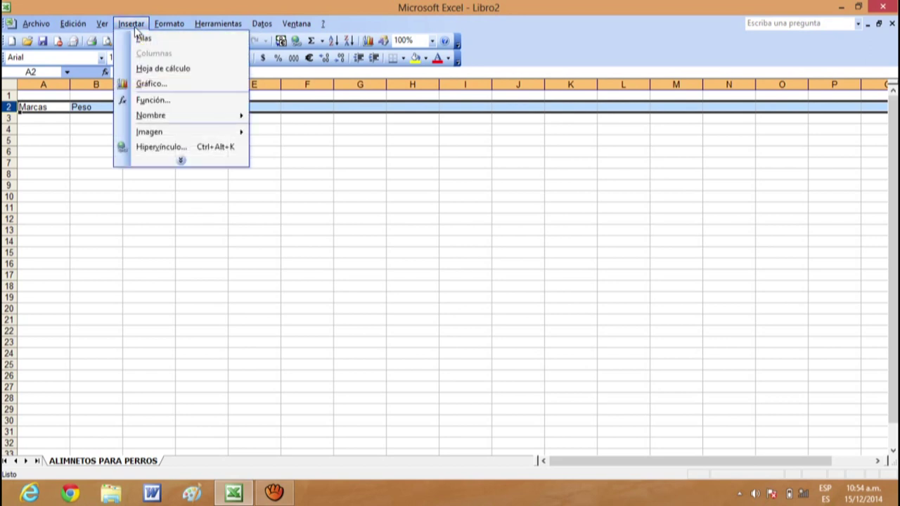